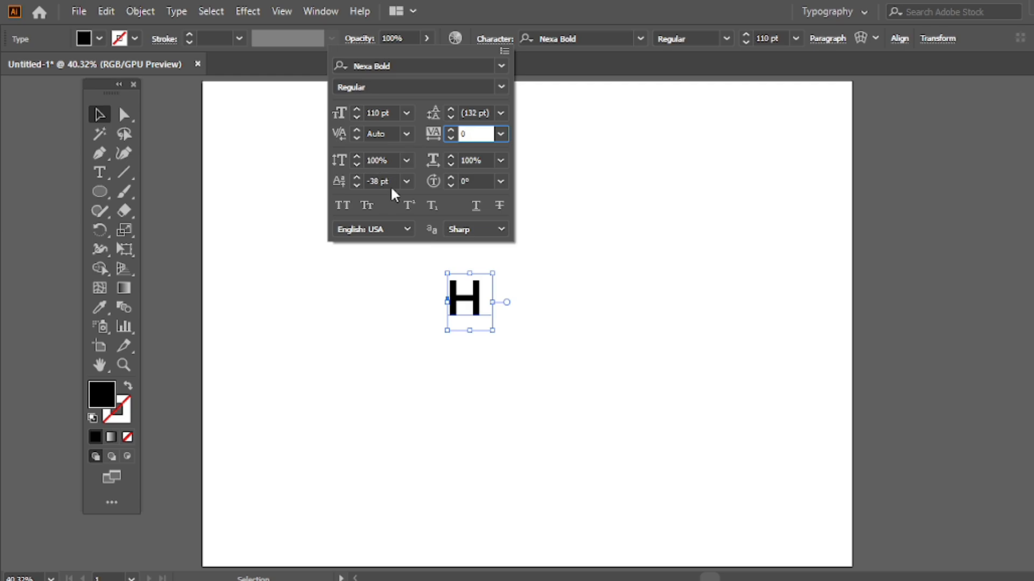
# Step: Set the letter H's tracking to 0 and its baseline shift to 0 pt
pyautogui.press('Return')
pyautogui.click(377, 181)
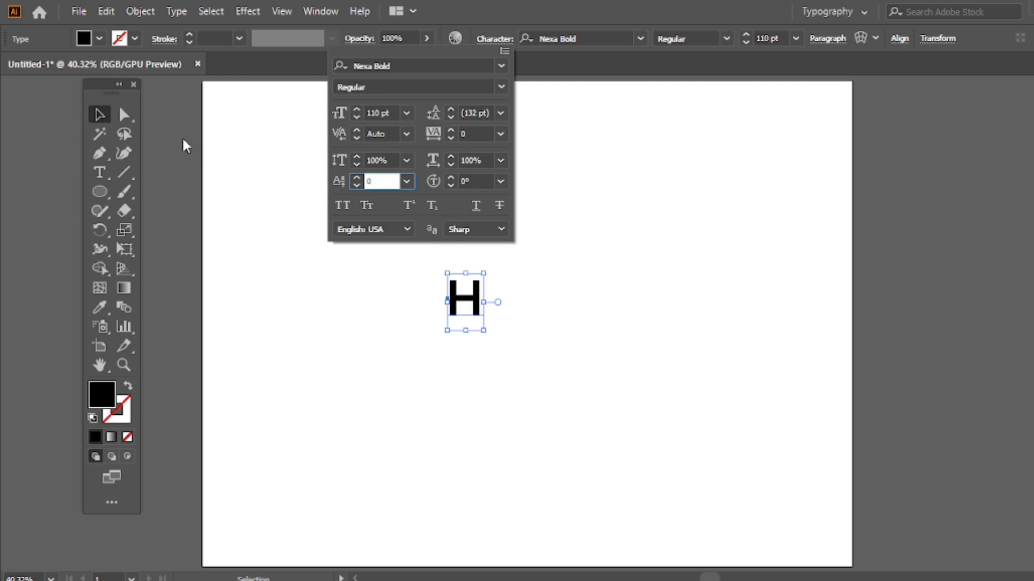
pyautogui.click(100, 116)
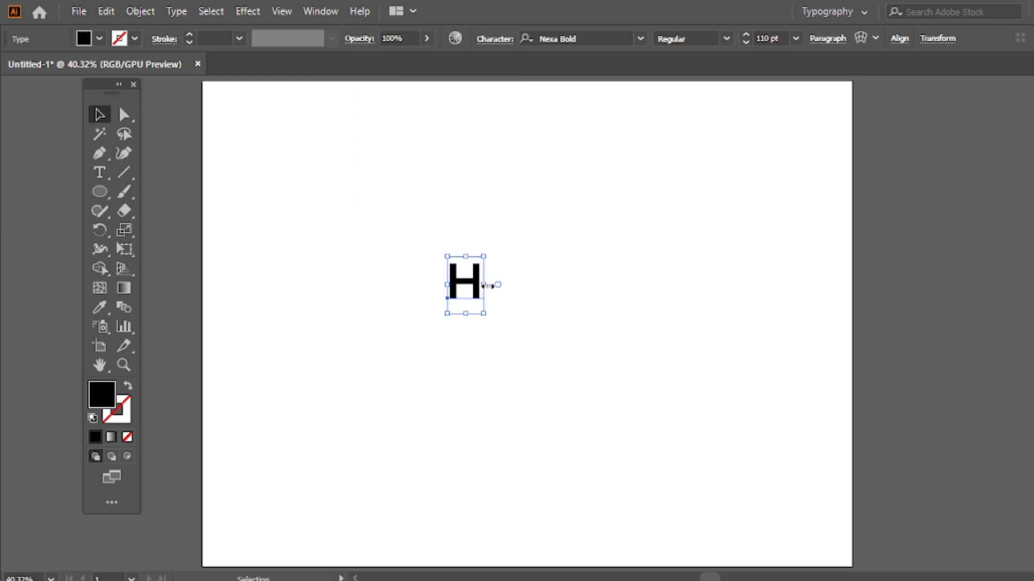
# Step: Enlarge the H to about 441 pt and turn a duplicate placed to its right into a D
pyautogui.moveTo(484, 285); pyautogui.dragTo(529, 296)
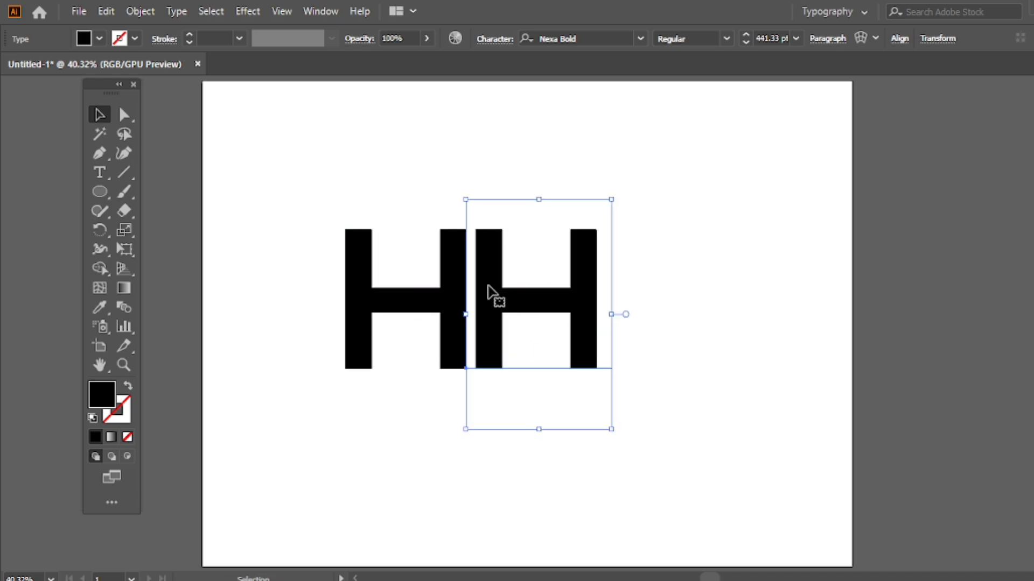
pyautogui.press('t')
pyautogui.rightClick(110, 170)
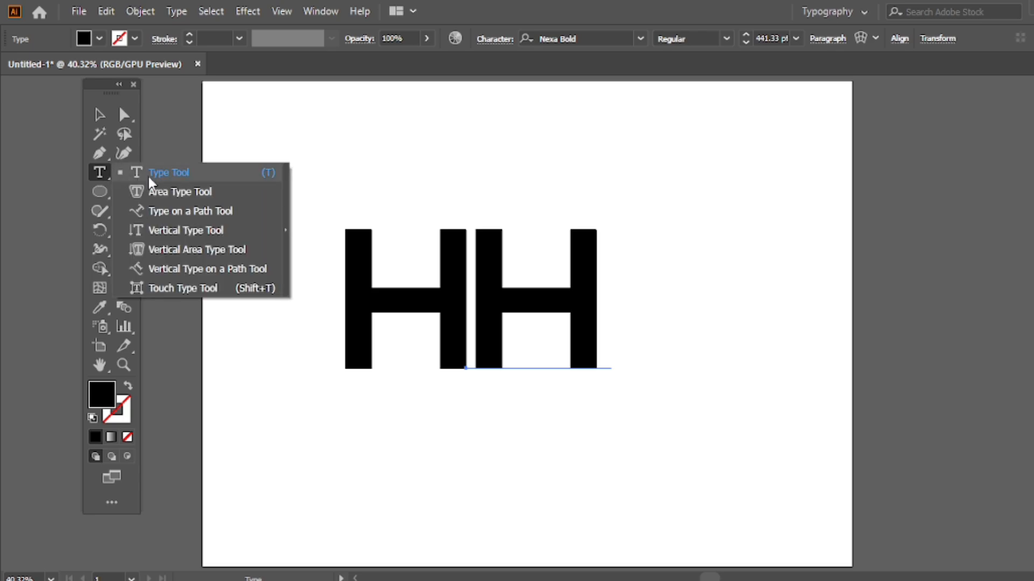
pyautogui.click(166, 175)
pyautogui.doubleClick(557, 283)
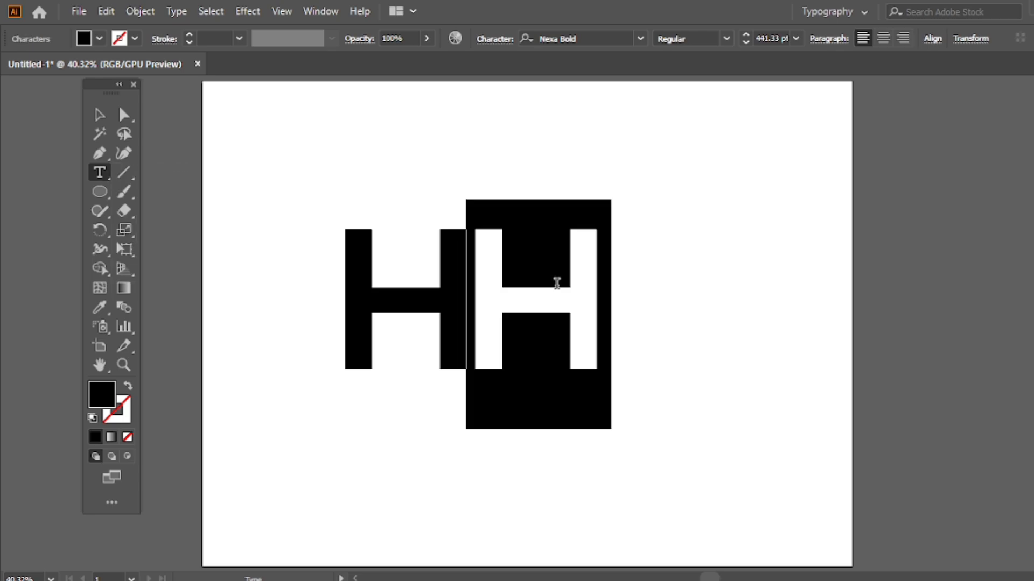
pyautogui.write('D')
pyautogui.click(99, 114)
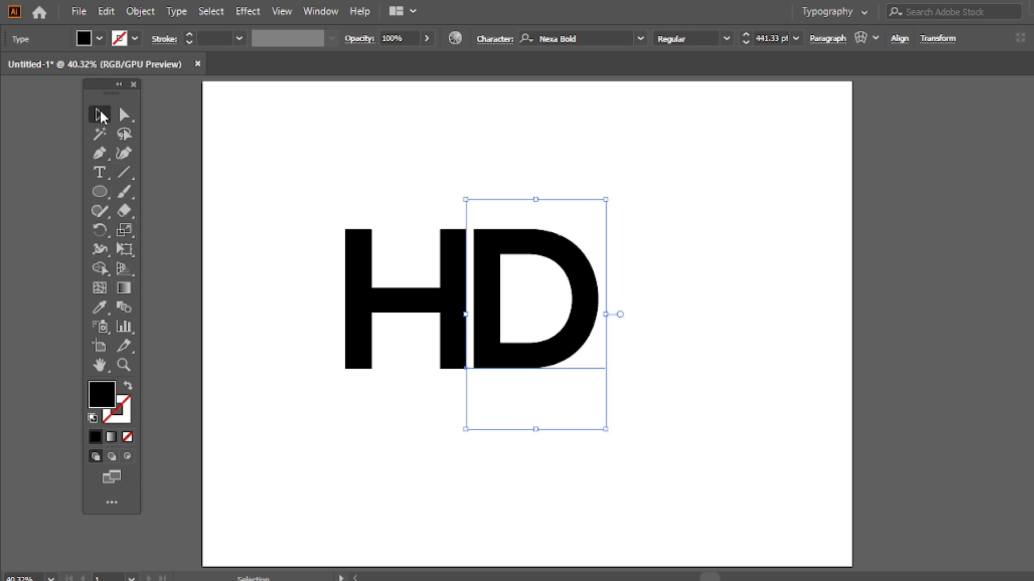
pyautogui.click(438, 156)
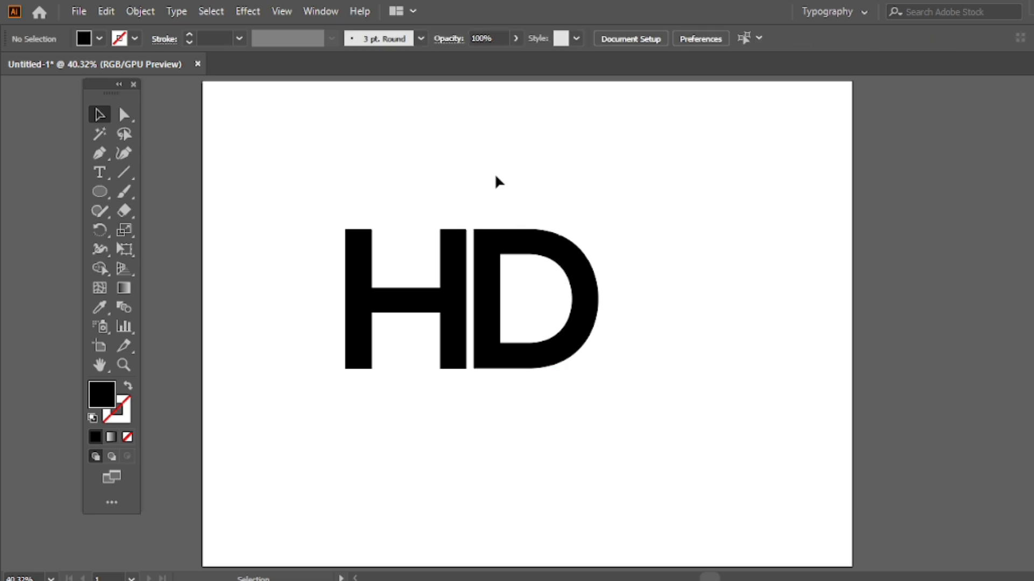
# Step: Expand the H and D text into vector shapes, with both Object and Fill expanded
pyautogui.moveTo(407, 289); pyautogui.dragTo(405, 288)
pyautogui.click(143, 12)
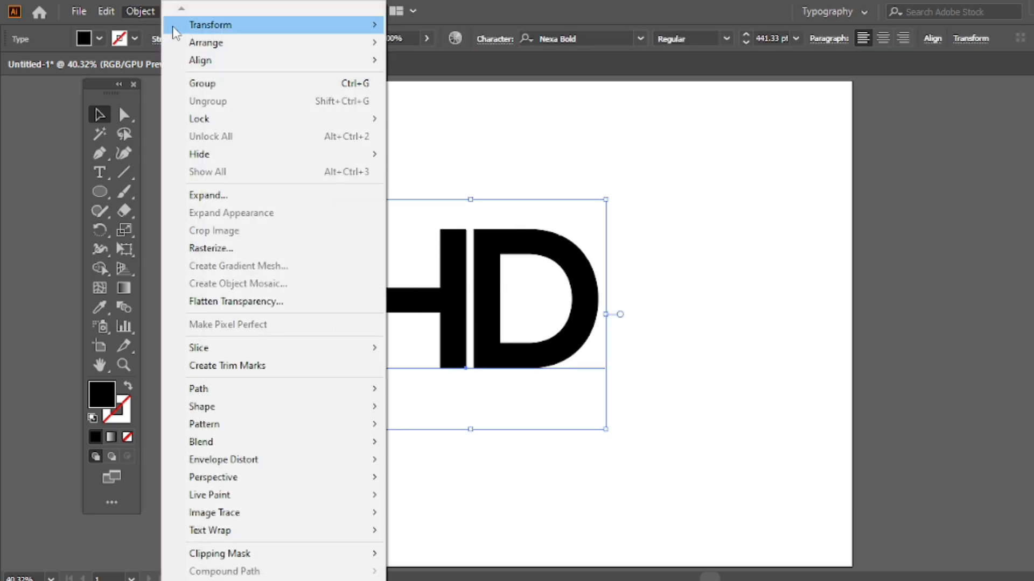
pyautogui.click(216, 196)
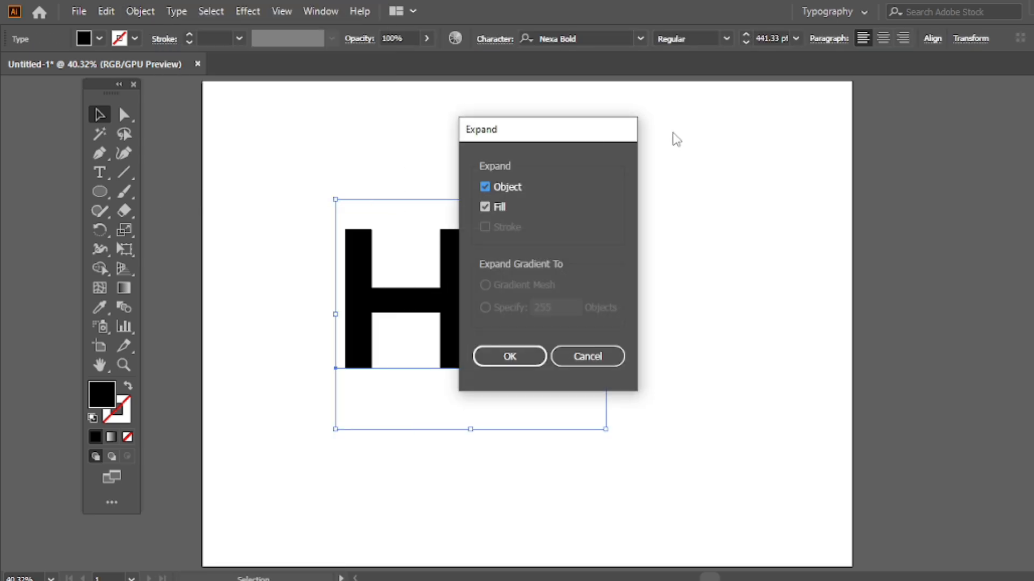
pyautogui.moveTo(586, 136); pyautogui.dragTo(745, 133)
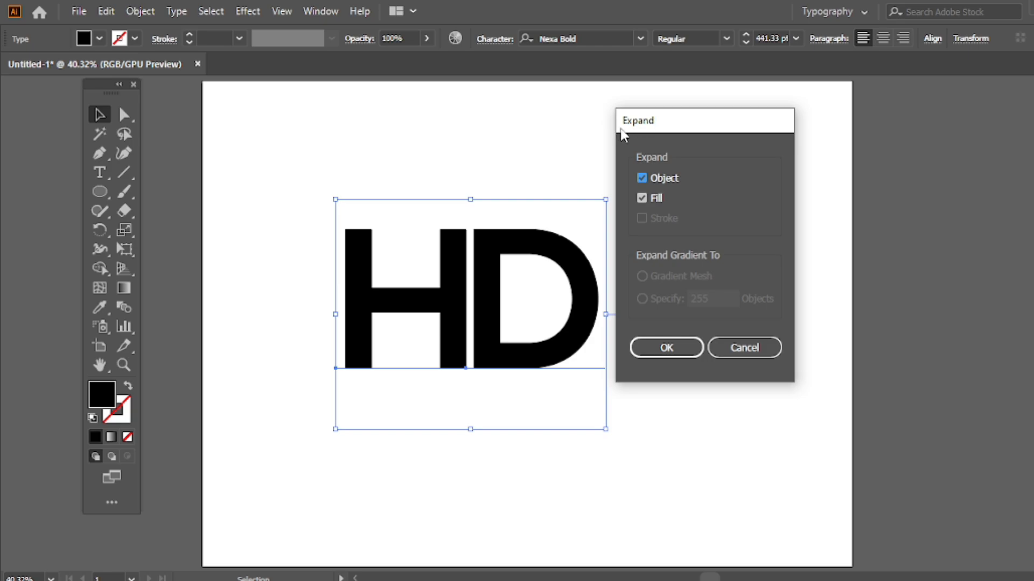
pyautogui.click(665, 355)
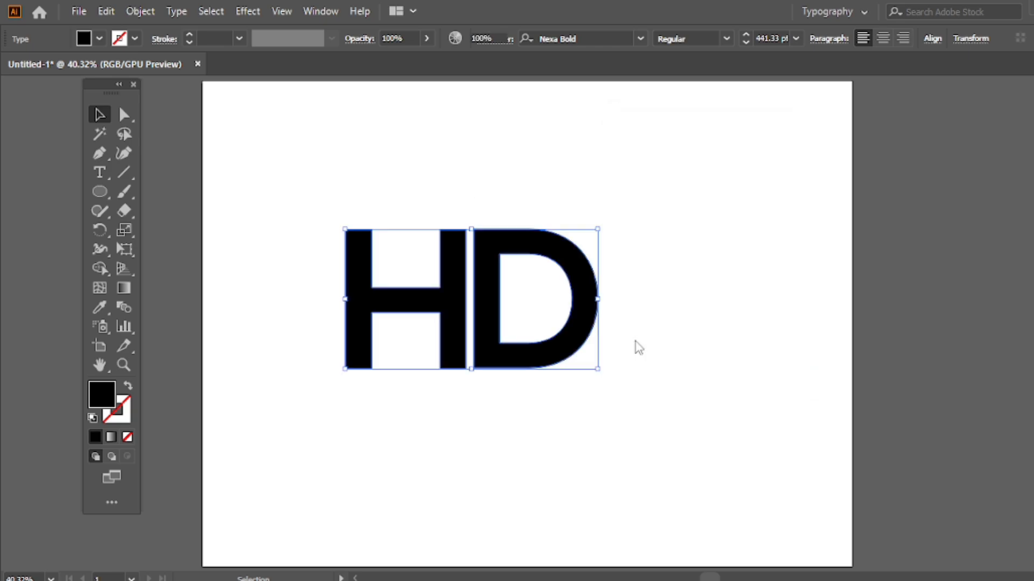
pyautogui.click(631, 340)
# Step: Move the D to the right, leaving a wide gap between it and the H
pyautogui.moveTo(596, 293); pyautogui.dragTo(708, 296)
pyautogui.click(462, 197)
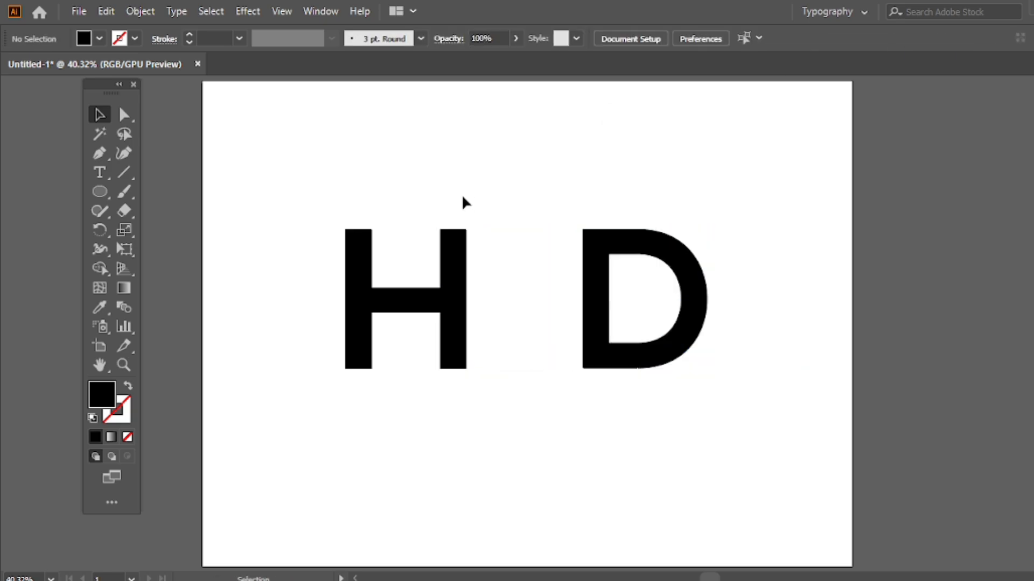
pyautogui.click(459, 257)
pyautogui.click(494, 167)
# Step: Draw a straight diagonal Pen line from right of the H's upper right stem down to below its left leg
pyautogui.moveTo(108, 154); pyautogui.dragTo(167, 153)
pyautogui.click(520, 209)
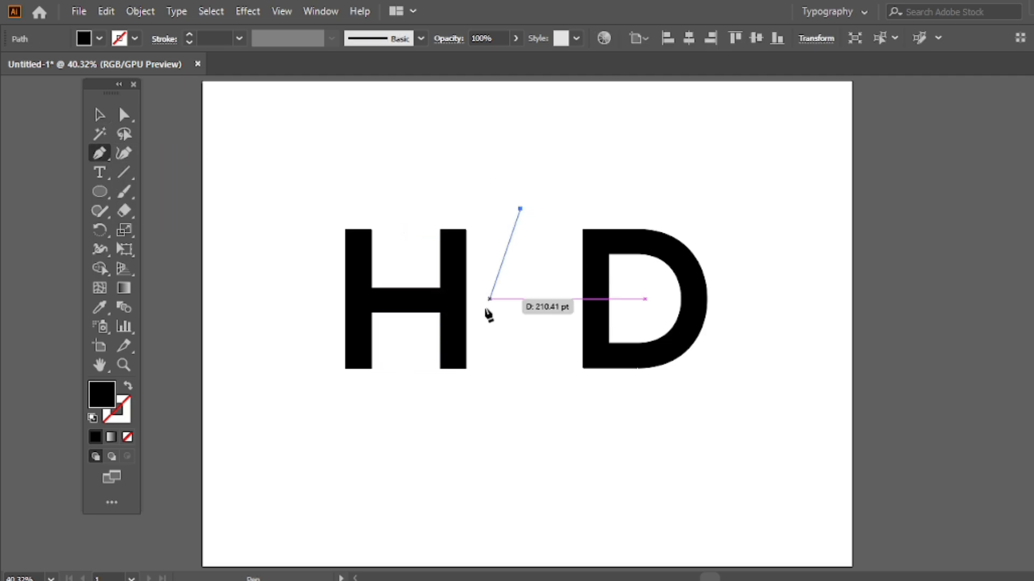
pyautogui.hotkey('ctrl', 'z')
pyautogui.click(494, 260)
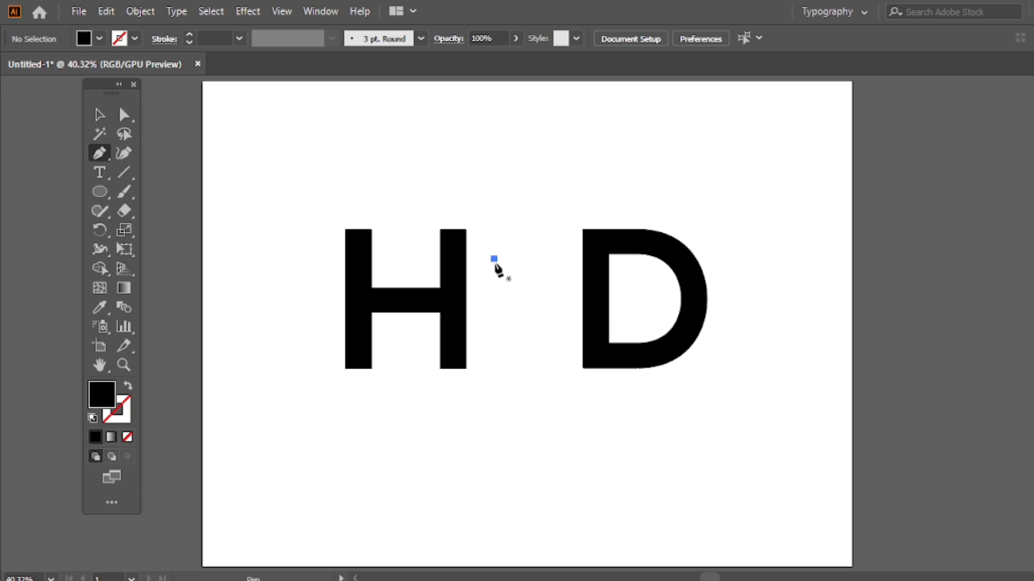
pyautogui.click(374, 449)
pyautogui.press('v')
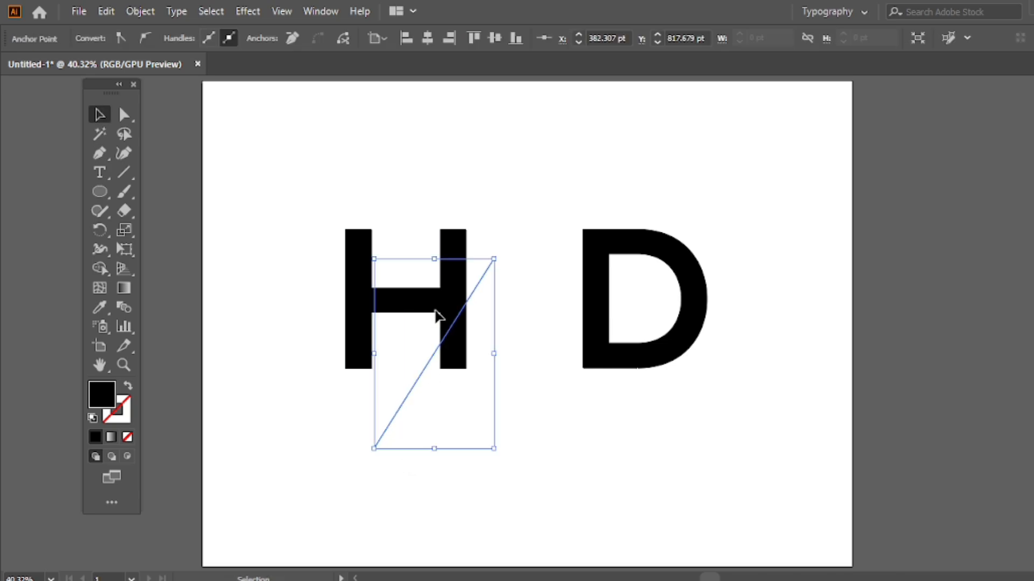
# Step: Cut off the part of the H's lower right leg below the diagonal line with the Shape Builder
pyautogui.moveTo(510, 210); pyautogui.dragTo(431, 364)
pyautogui.moveTo(100, 268); pyautogui.dragTo(156, 268)
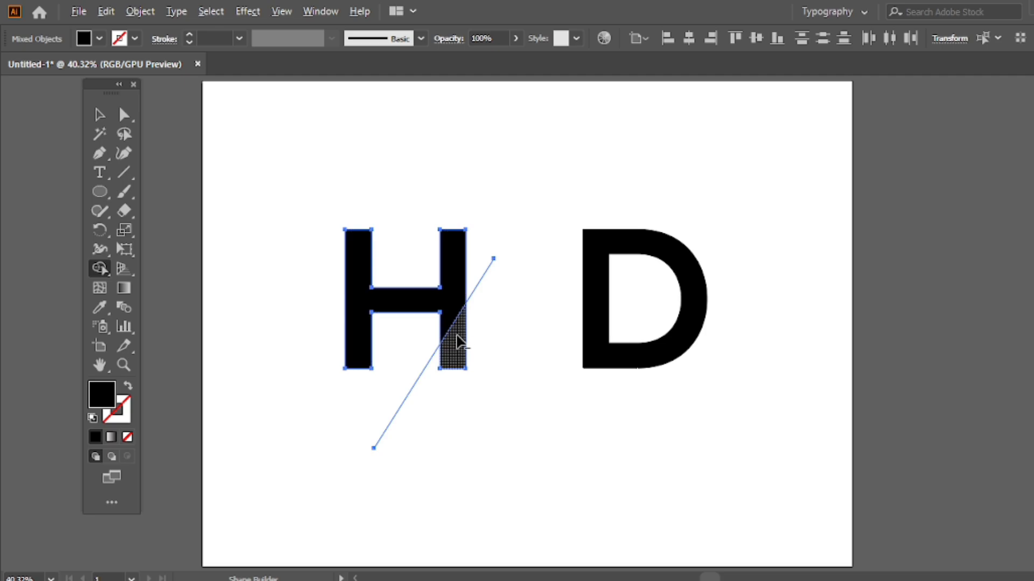
pyautogui.keyDown('alt'); pyautogui.click(462, 309); pyautogui.keyUp('alt')
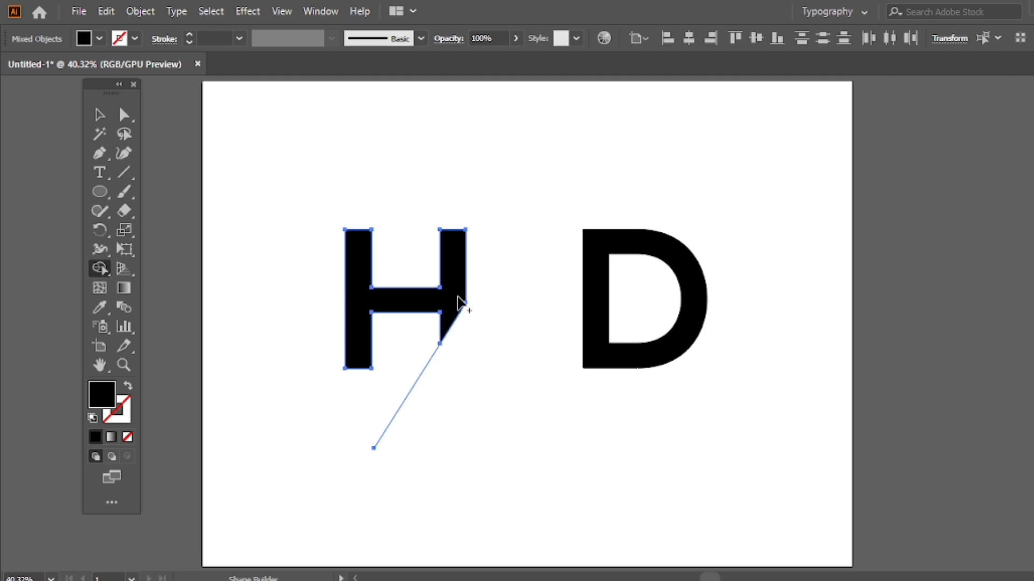
pyautogui.click(99, 114)
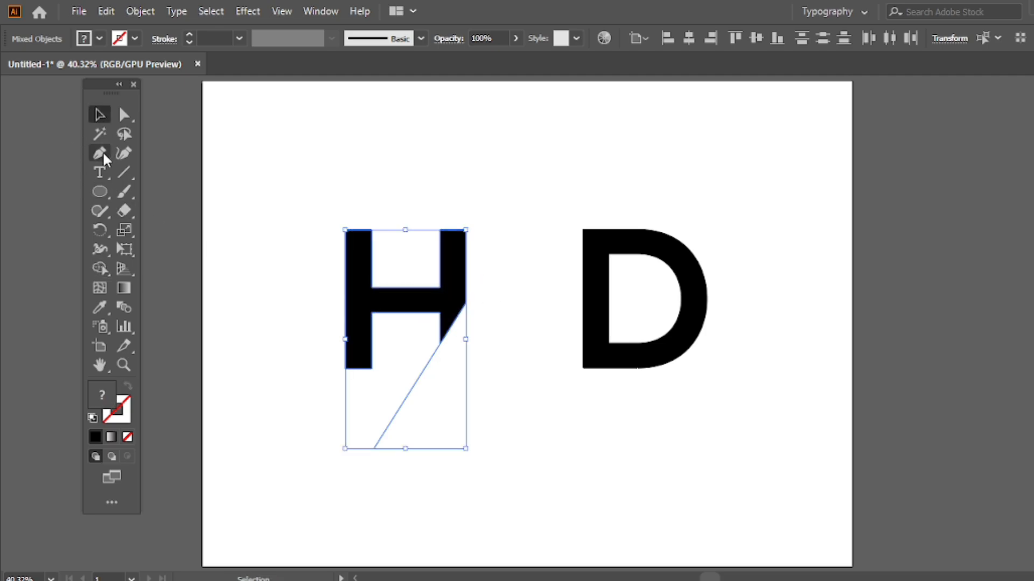
# Step: Continue the remaining diagonal path with the Pen tool from its lower end back into the H's right stem, forming a thin spike
pyautogui.click(148, 151)
pyautogui.moveTo(94, 151); pyautogui.dragTo(147, 153)
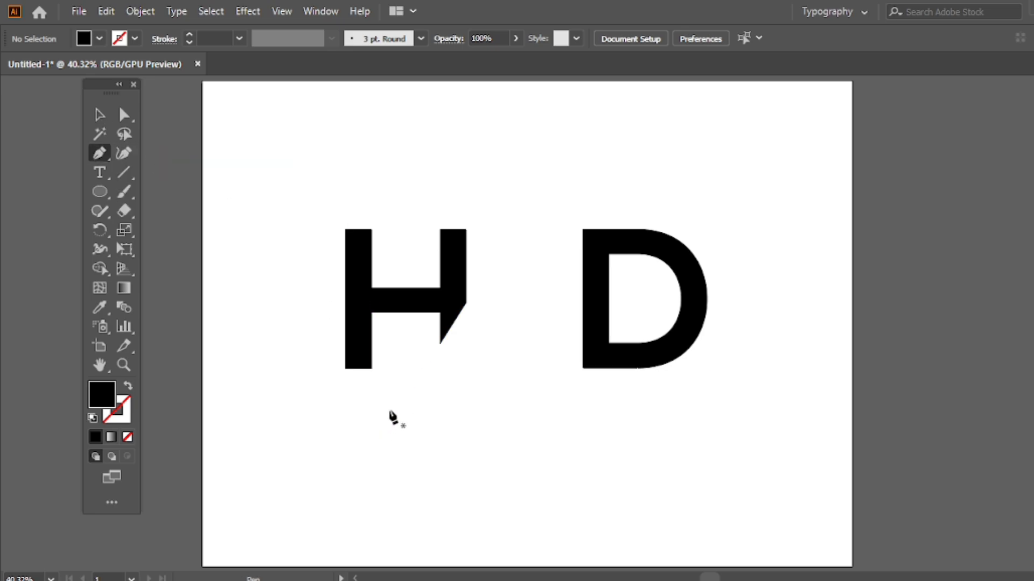
pyautogui.click(374, 450)
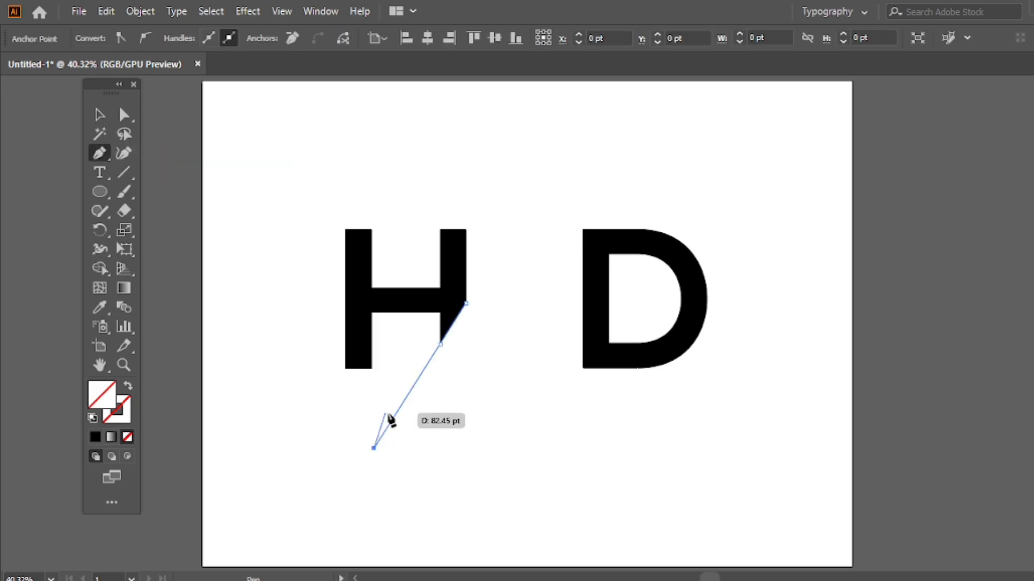
pyautogui.click(465, 300)
pyautogui.press('v')
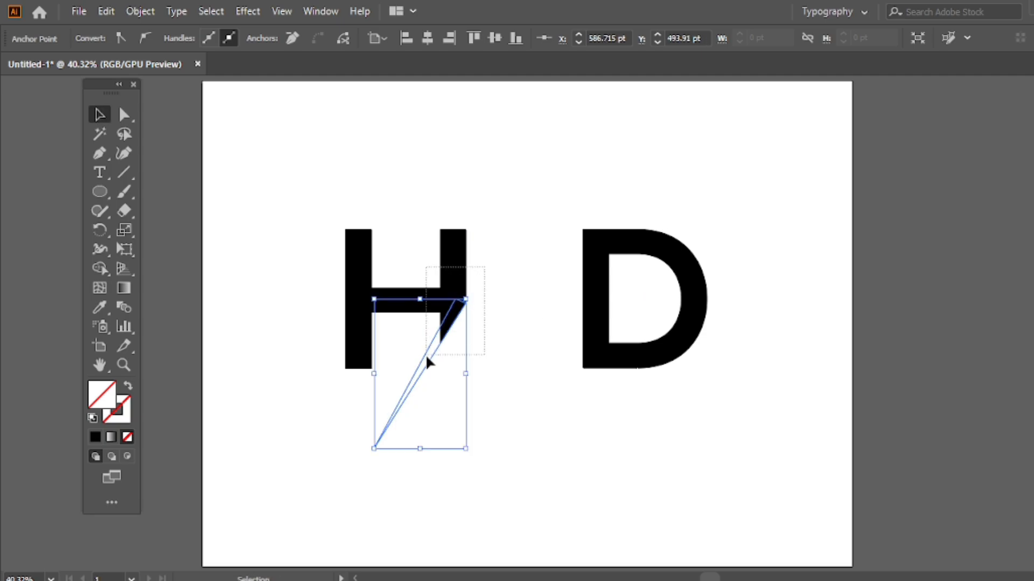
# Step: Merge the thin diagonal spike with the H using the Shape Builder
pyautogui.moveTo(426, 356); pyautogui.dragTo(424, 356)
pyautogui.click(93, 270)
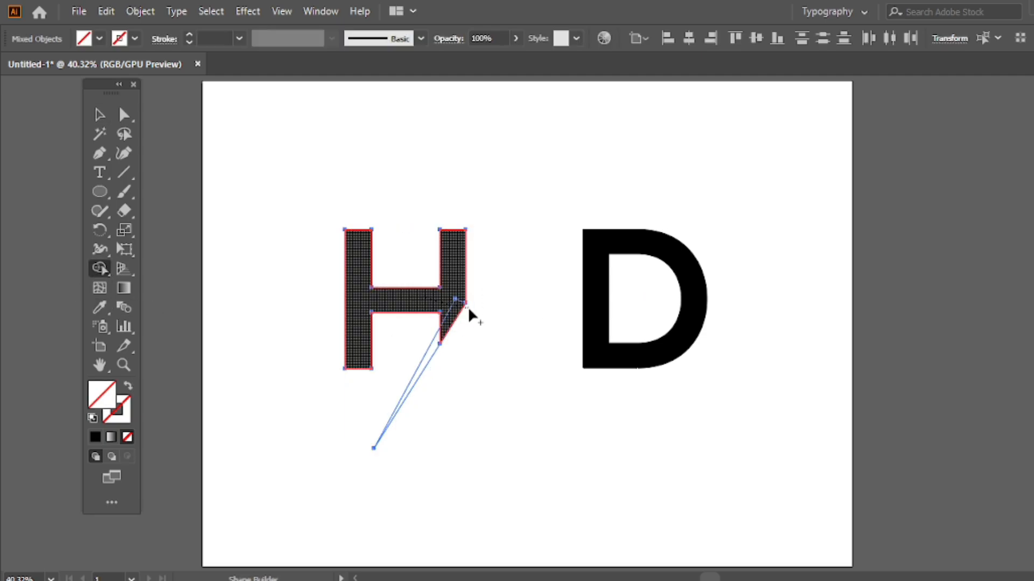
pyautogui.click(436, 358)
pyautogui.press('v')
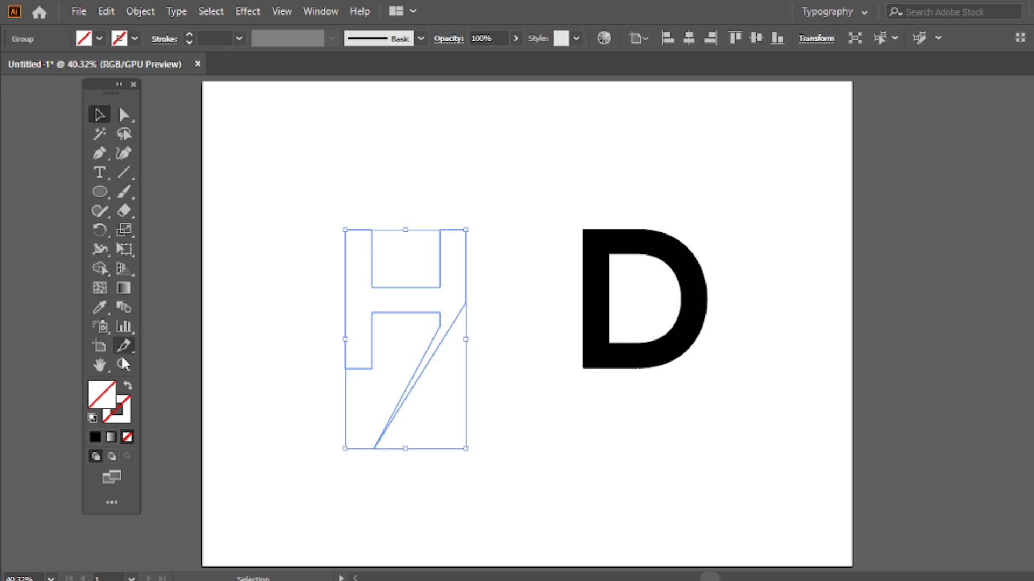
# Step: Give the merged H shape a black fill and no stroke
pyautogui.click(93, 418)
pyautogui.click(127, 437)
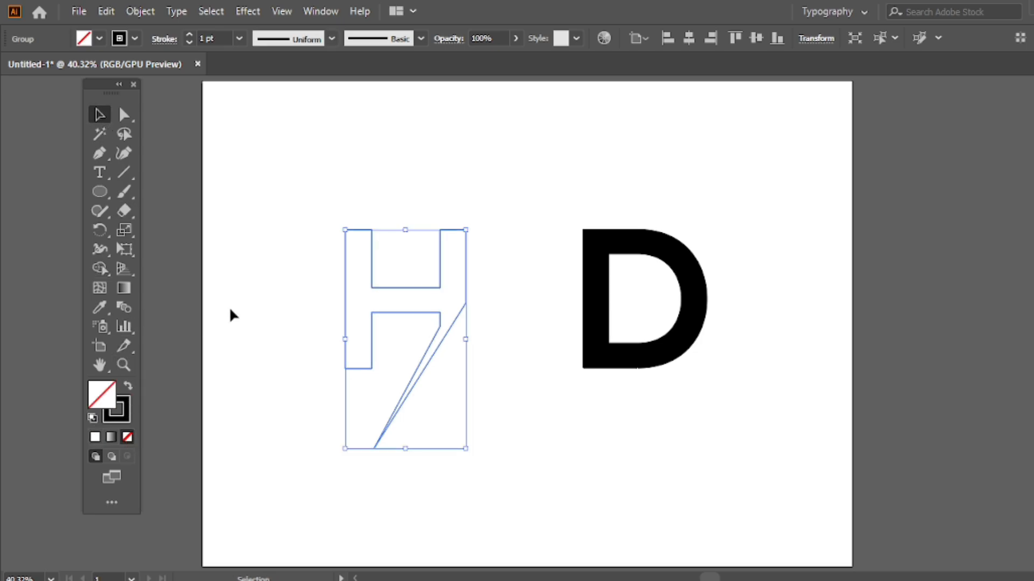
pyautogui.click(232, 315)
pyautogui.click(397, 289)
pyautogui.click(128, 387)
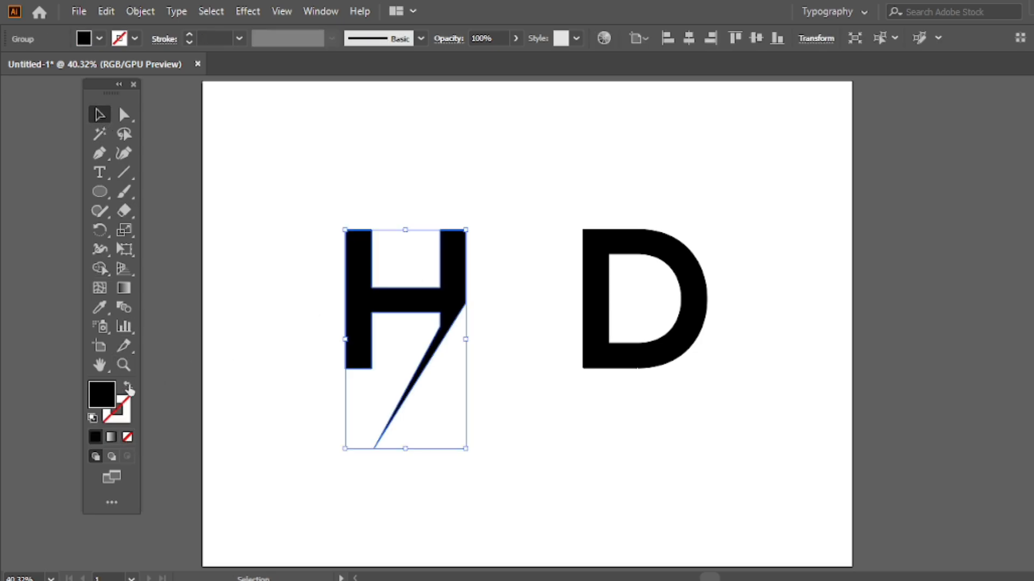
pyautogui.click(292, 270)
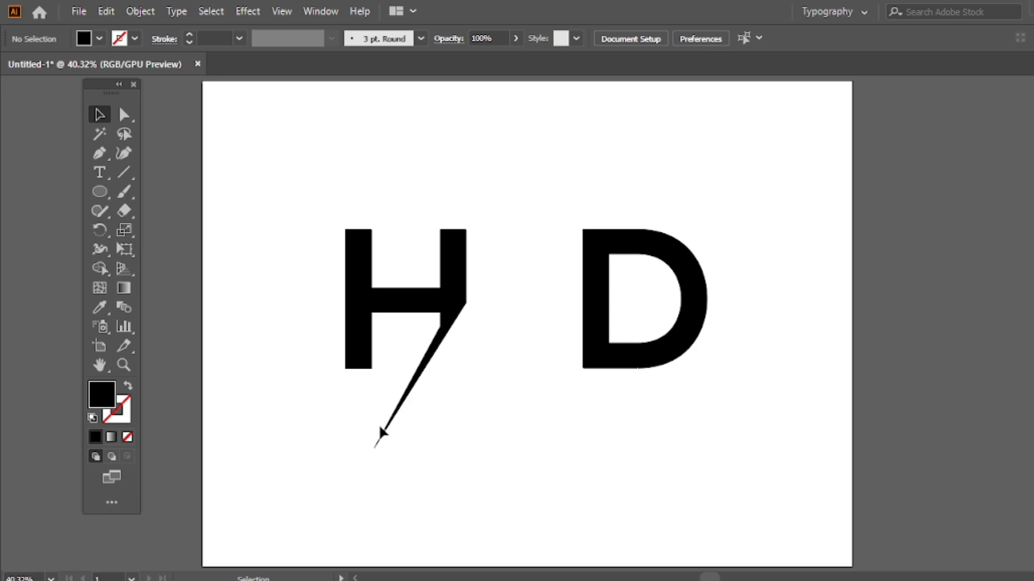
# Step: Shorten the H's diagonal spike by moving its tip anchor point up and to the right
pyautogui.press('a')
pyautogui.moveTo(376, 446); pyautogui.dragTo(396, 414)
pyautogui.press('v')
# Step: Shift the D slightly down and left, and draw a straight diagonal Pen line across its upper-left part
pyautogui.moveTo(593, 337); pyautogui.dragTo(580, 352)
pyautogui.click(534, 294)
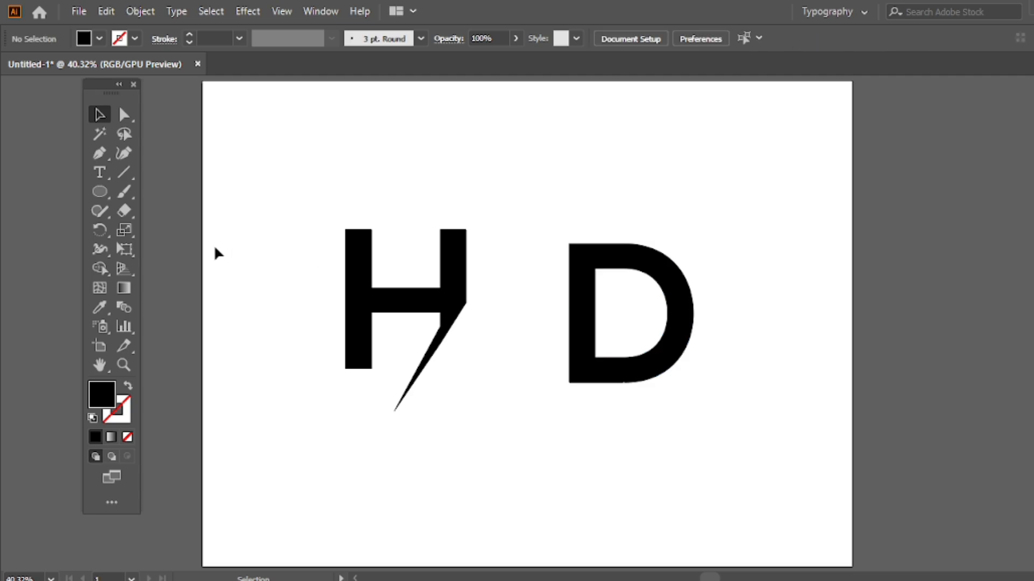
pyautogui.moveTo(107, 154); pyautogui.dragTo(189, 153)
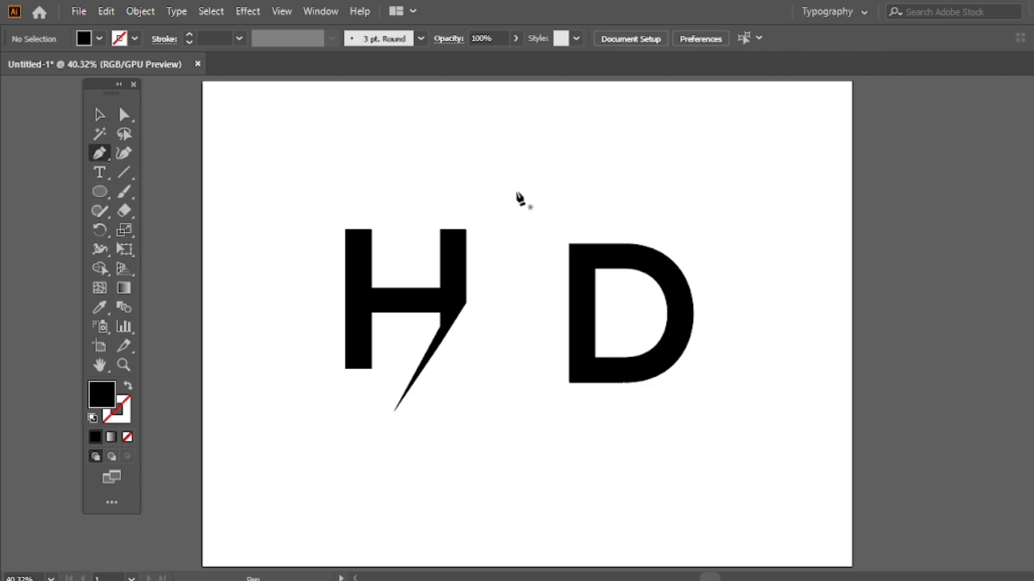
pyautogui.click(667, 189)
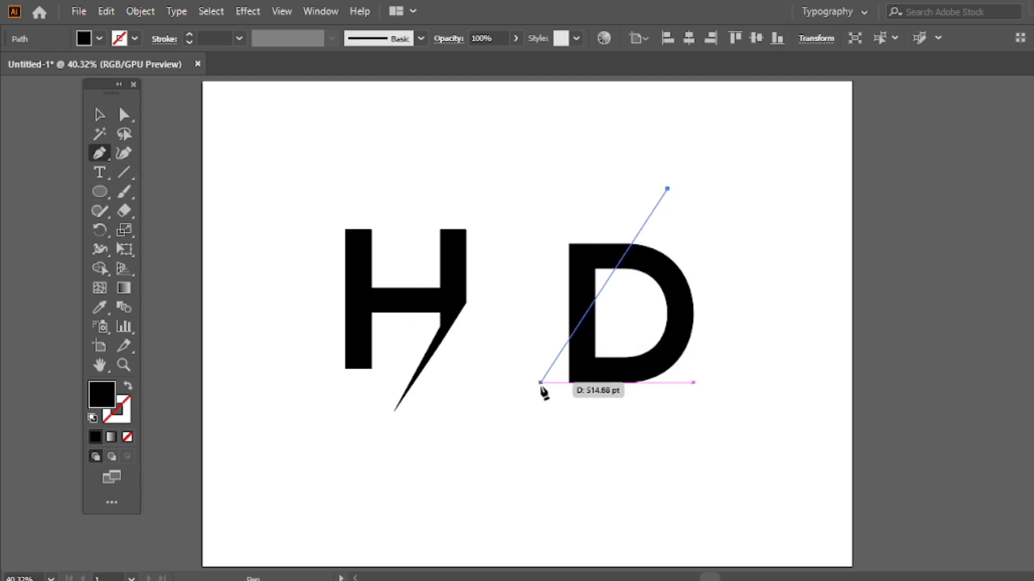
pyautogui.click(554, 368)
pyautogui.press('v')
# Step: Cut away the D's upper-left corner above the diagonal line with the Shape Builder, removing the line inside its opening
pyautogui.moveTo(736, 175); pyautogui.dragTo(545, 383)
pyautogui.click(92, 272)
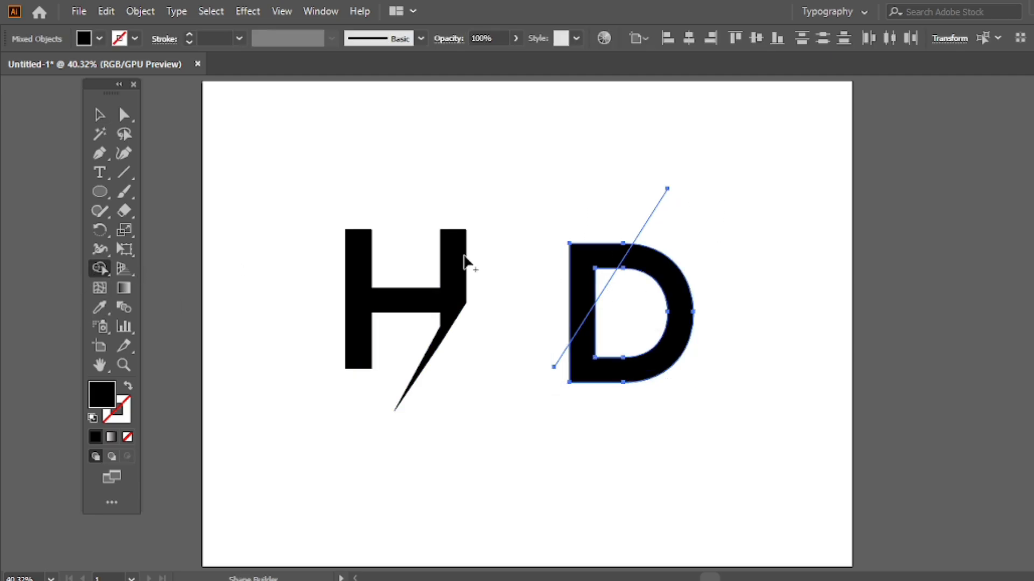
pyautogui.keyDown('alt'); pyautogui.click(576, 281); pyautogui.keyUp('alt')
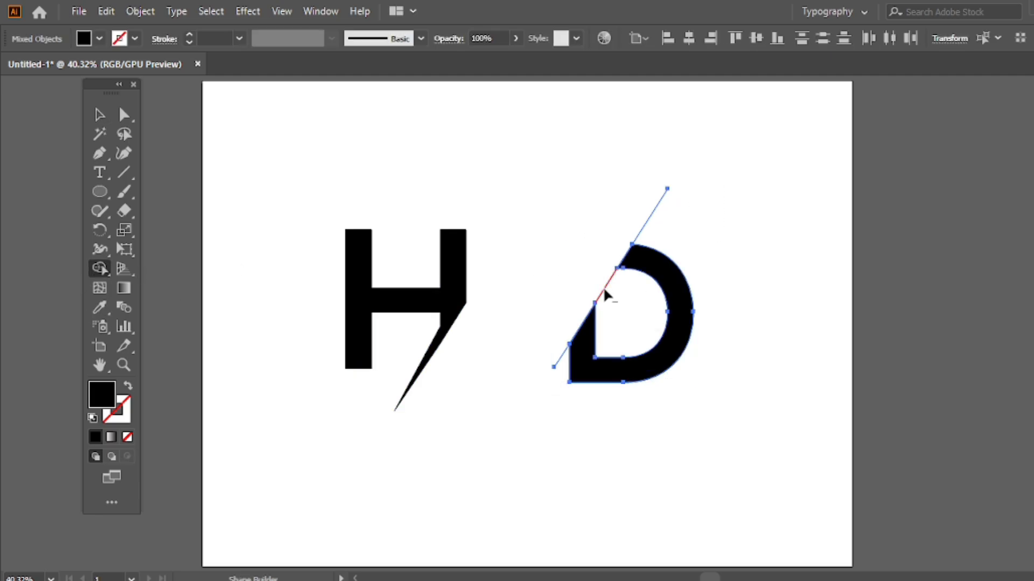
pyautogui.click(632, 248)
pyautogui.click(99, 114)
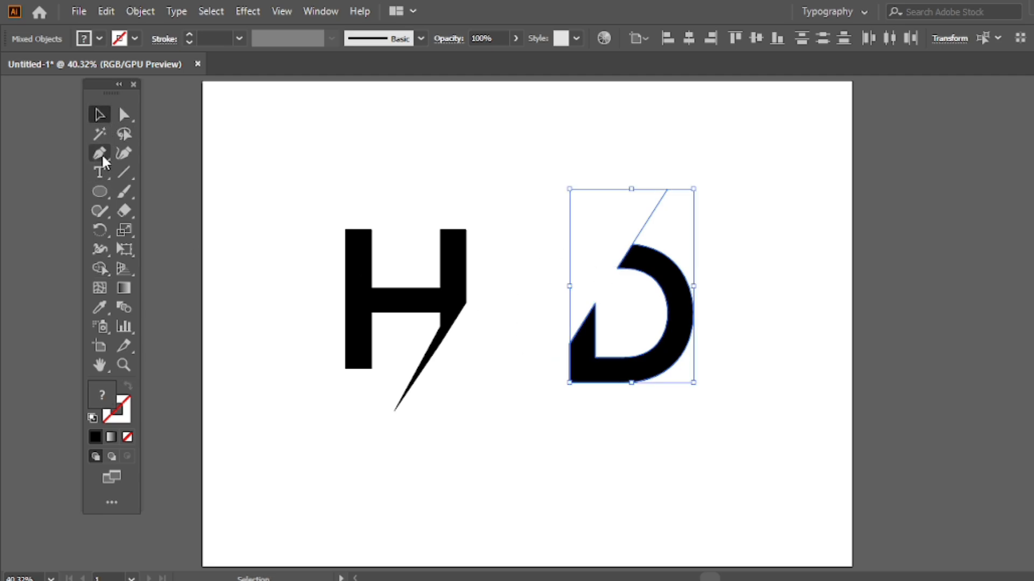
# Step: Draw a closed Pen spike from the D's cut upper end, rising diagonally along the line of the cut
pyautogui.click(189, 161)
pyautogui.rightClick(106, 153)
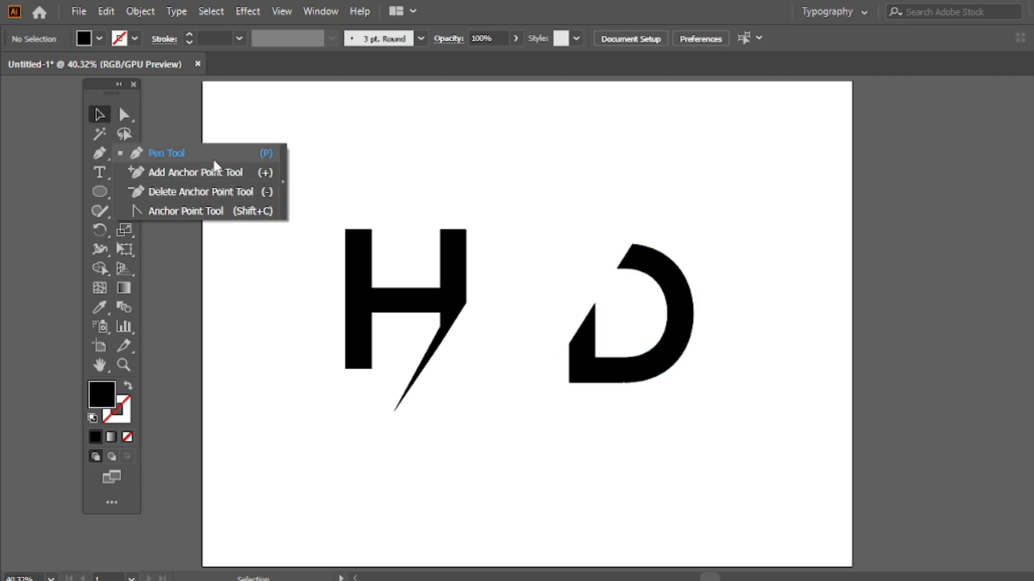
pyautogui.click(168, 154)
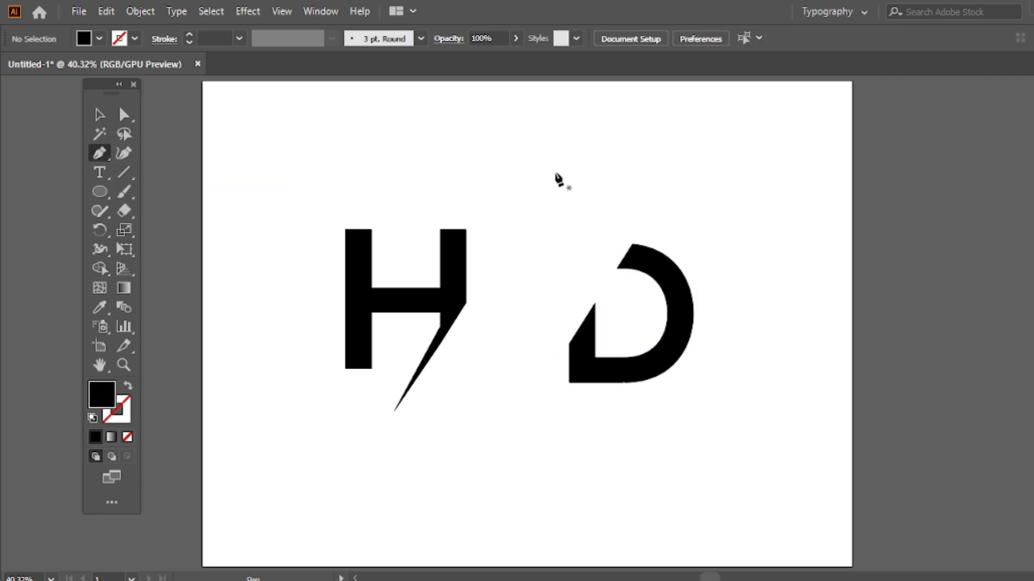
pyautogui.click(668, 189)
pyautogui.click(643, 255)
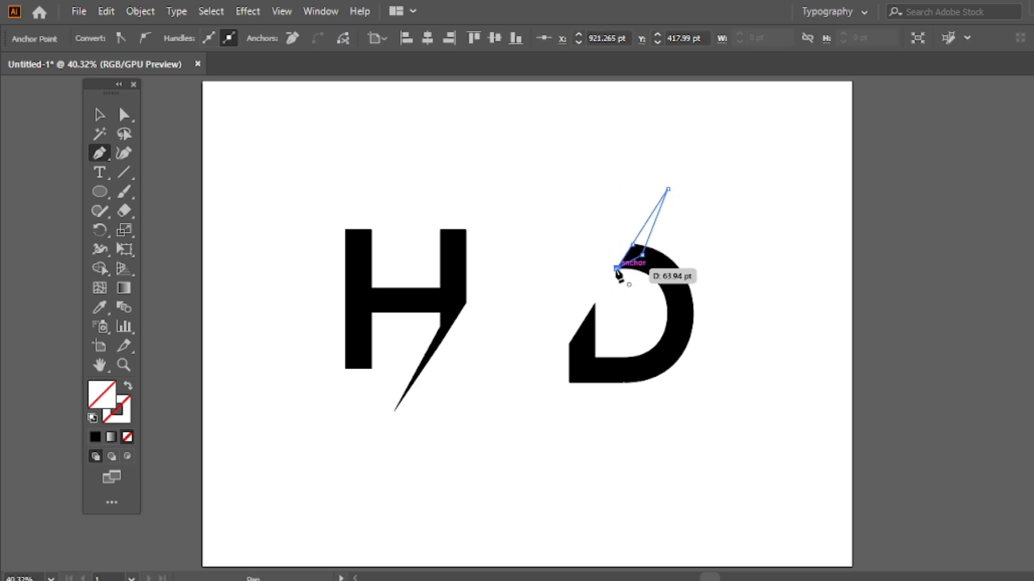
pyautogui.click(617, 268)
# Step: Merge the spike with the D's upper end using the Shape Builder
pyautogui.press('v')
pyautogui.moveTo(615, 262)
pyautogui.mouseDown()
pyautogui.moveTo(640, 260)
pyautogui.moveTo(641, 216)
pyautogui.mouseUp()
pyautogui.click(100, 268)
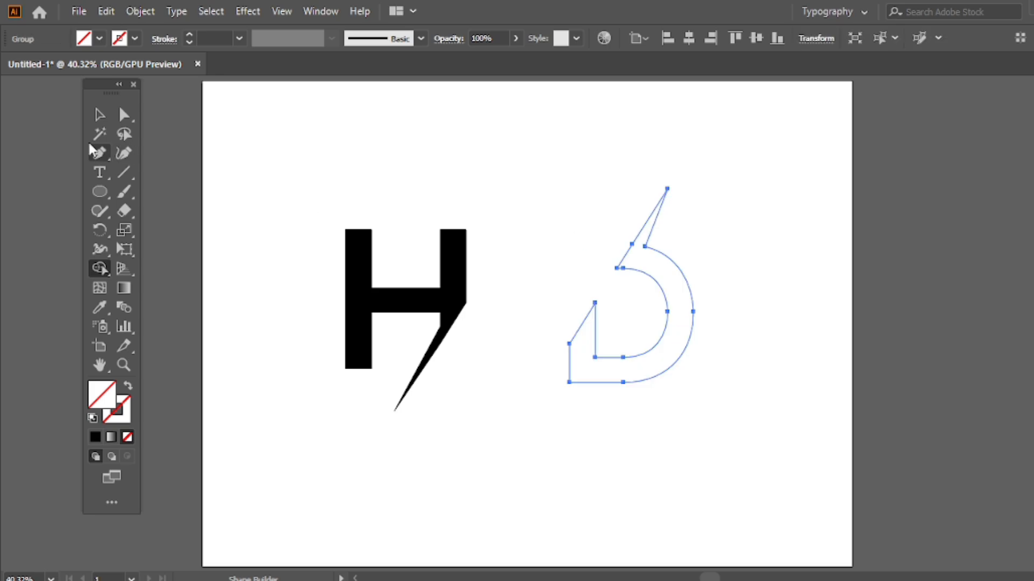
# Step: Give the merged D shape a black fill and no stroke
pyautogui.click(99, 114)
pyautogui.click(93, 417)
pyautogui.click(127, 437)
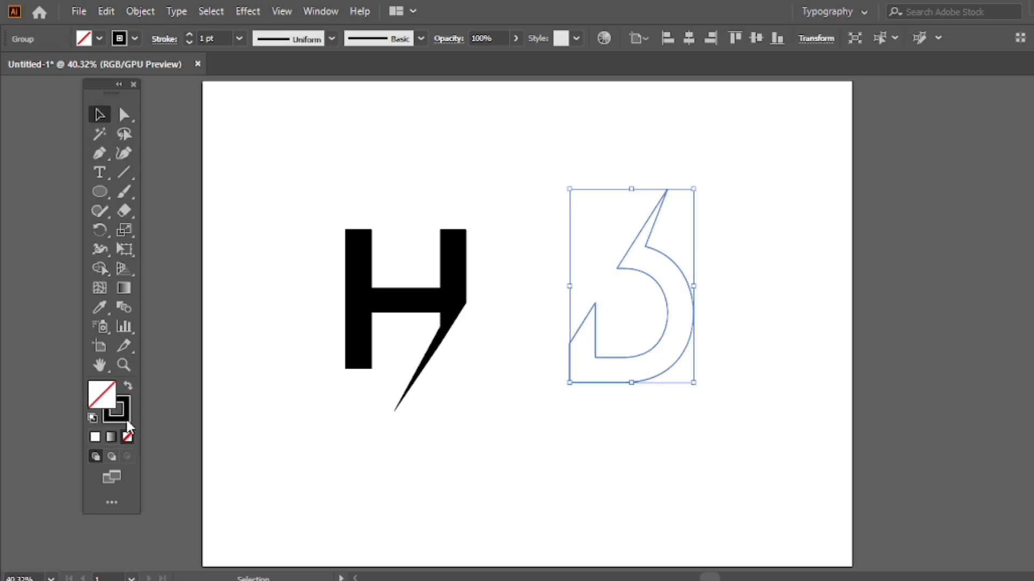
pyautogui.click(127, 386)
pyautogui.click(599, 277)
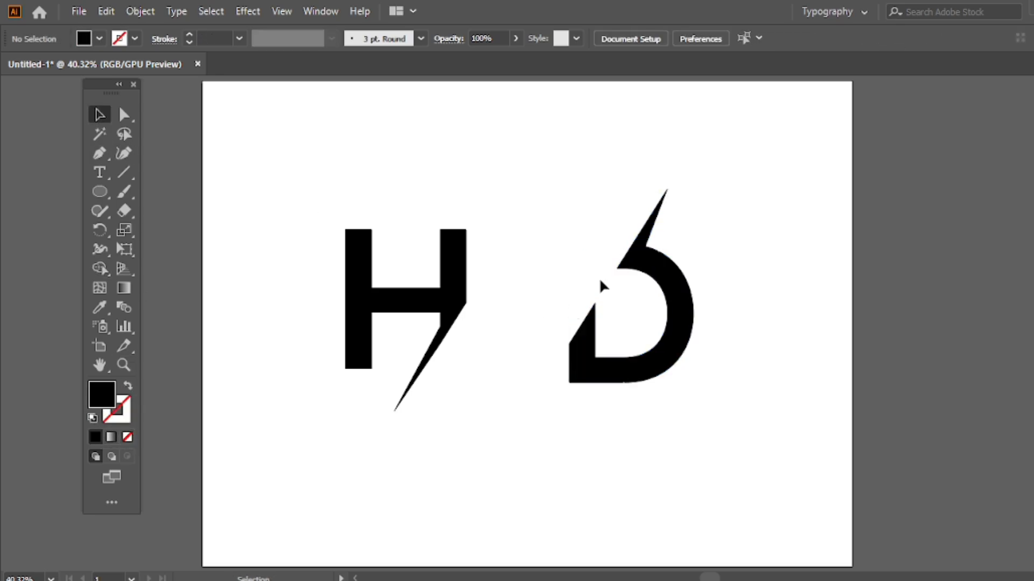
# Step: Try lengthening the D's spike well up and to the right and moving the D against the H, then undo both
pyautogui.press('a')
pyautogui.moveTo(668, 190); pyautogui.dragTo(689, 156)
pyautogui.click(632, 261)
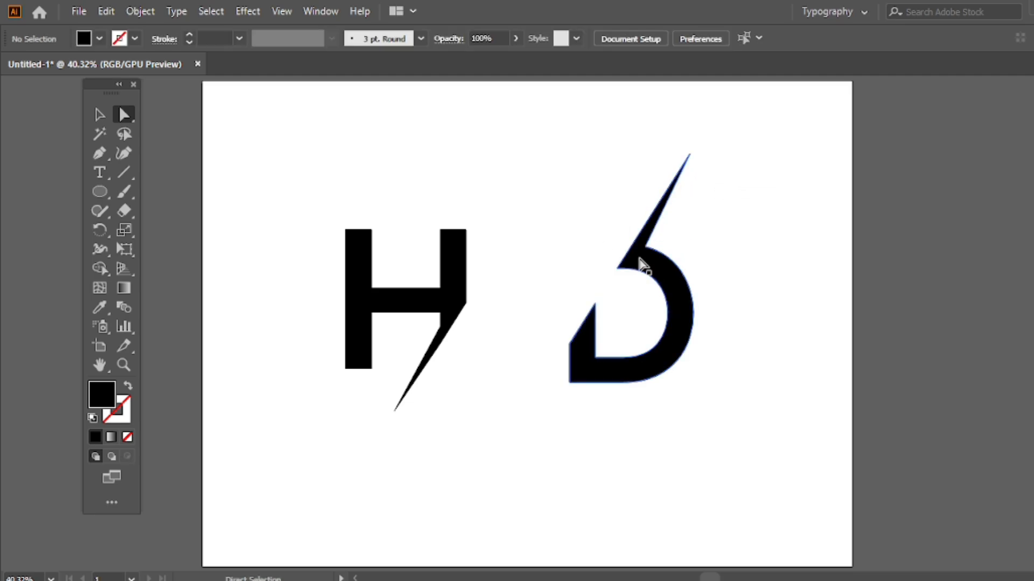
pyautogui.press('v')
pyautogui.moveTo(643, 257); pyautogui.dragTo(453, 373)
pyautogui.hotkey('ctrl', 'z')
pyautogui.hotkey('ctrl', 'z')
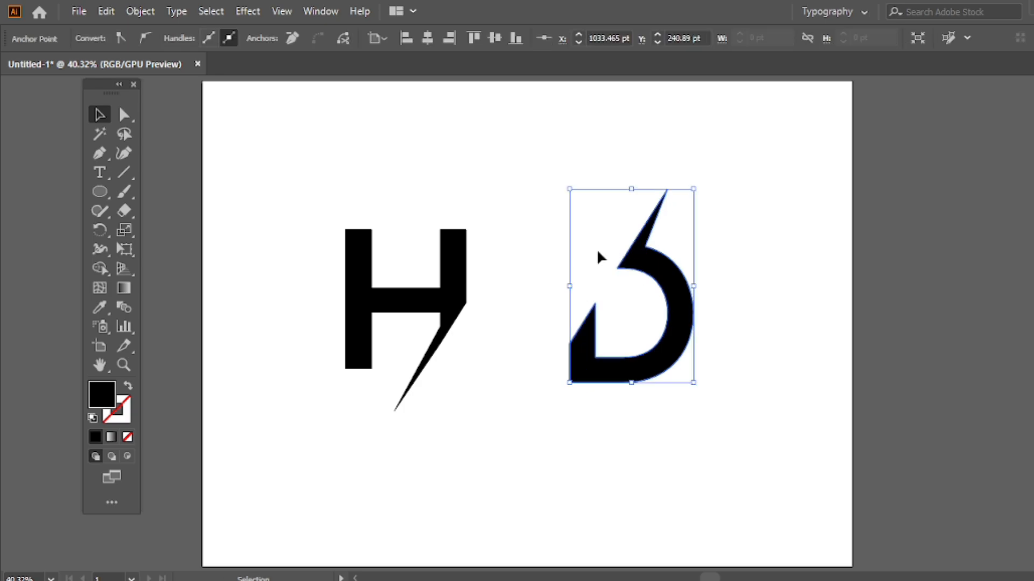
# Step: Lengthen the D's spike slightly by moving its tip anchor point up and to the right
pyautogui.click(599, 257)
pyautogui.press('a')
pyautogui.moveTo(667, 191); pyautogui.dragTo(680, 168)
pyautogui.click(600, 203)
# Step: Nest the D below the H with a narrow diagonal gap, and shorten the D's spike along its diagonal
pyautogui.press('v')
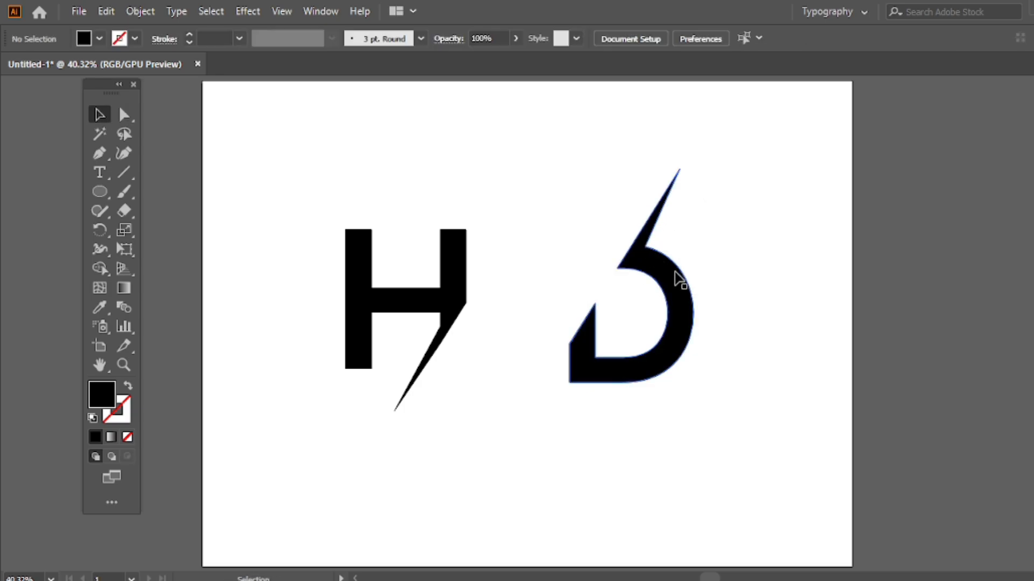
pyautogui.moveTo(669, 275); pyautogui.dragTo(502, 344)
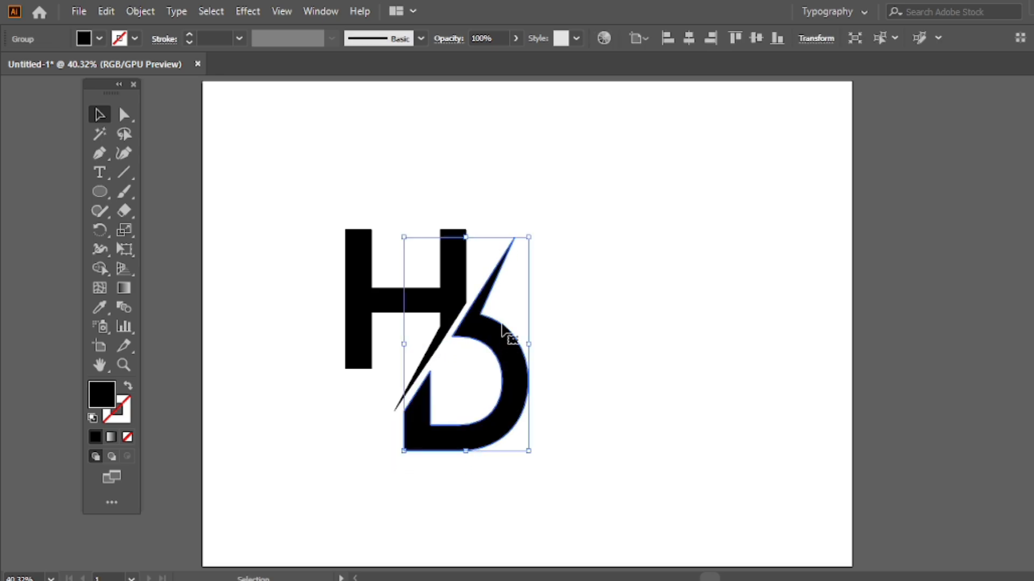
pyautogui.press('a')
pyautogui.moveTo(515, 237); pyautogui.dragTo(500, 261)
pyautogui.click(510, 256)
pyautogui.click(518, 242)
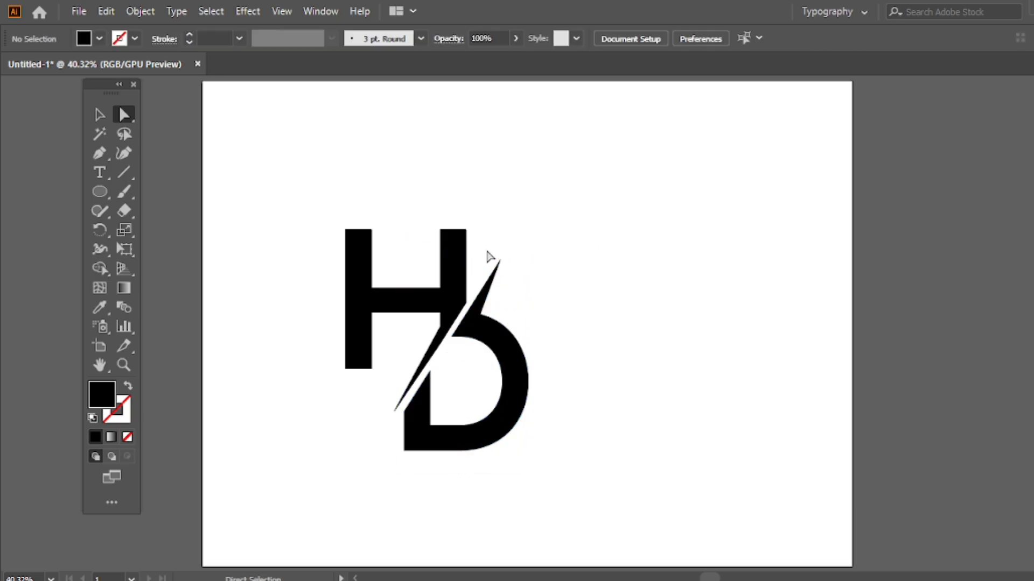
# Step: Try shortening the H's lower spike and moving the D's lower-left part, then undo both changes
pyautogui.moveTo(392, 408); pyautogui.dragTo(410, 386)
pyautogui.moveTo(423, 431); pyautogui.dragTo(435, 405)
pyautogui.hotkey('ctrl', 'z')
pyautogui.hotkey('ctrl', 'z')
pyautogui.click(495, 251)
# Step: Move both letters to the middle of the artboard and scale them down slightly
pyautogui.press('v')
pyautogui.moveTo(541, 226); pyautogui.dragTo(347, 439)
pyautogui.moveTo(484, 328); pyautogui.dragTo(613, 315)
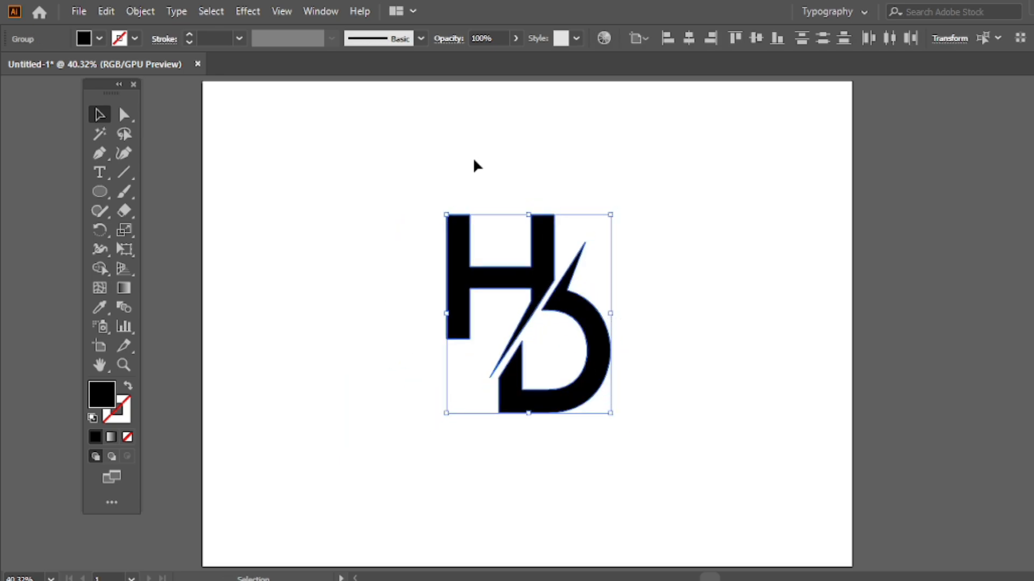
# Step: Extend the D's spike by moving its tip anchor point slightly up and to the right
pyautogui.press('a')
pyautogui.moveTo(585, 243); pyautogui.dragTo(595, 221)
pyautogui.click(612, 198)
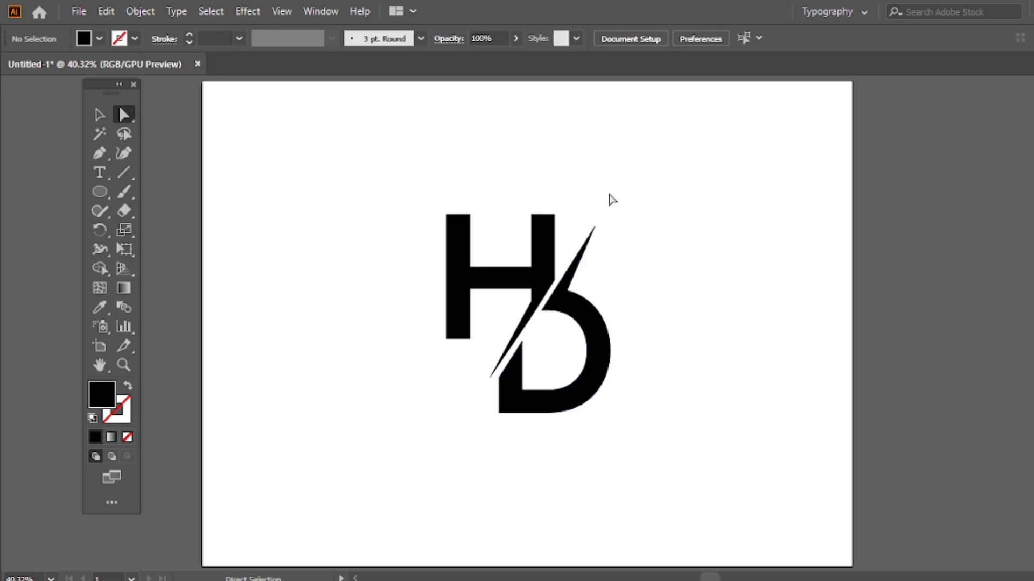
pyautogui.press('v')
pyautogui.moveTo(623, 173); pyautogui.dragTo(490, 339)
pyautogui.rightClick(447, 159)
pyautogui.click(533, 142)
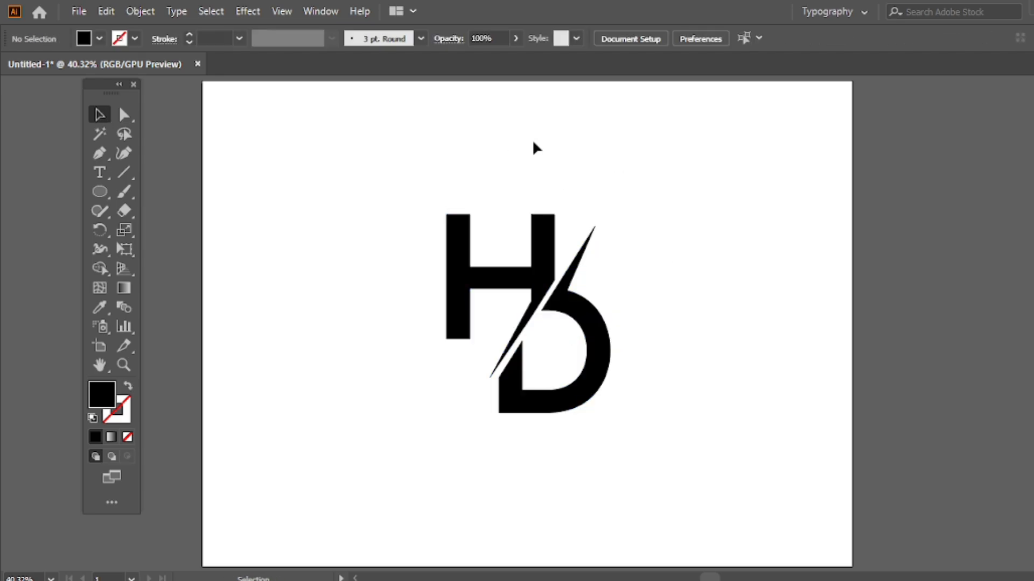
pyautogui.click(576, 335)
pyautogui.press('+')
pyautogui.press('Delete')
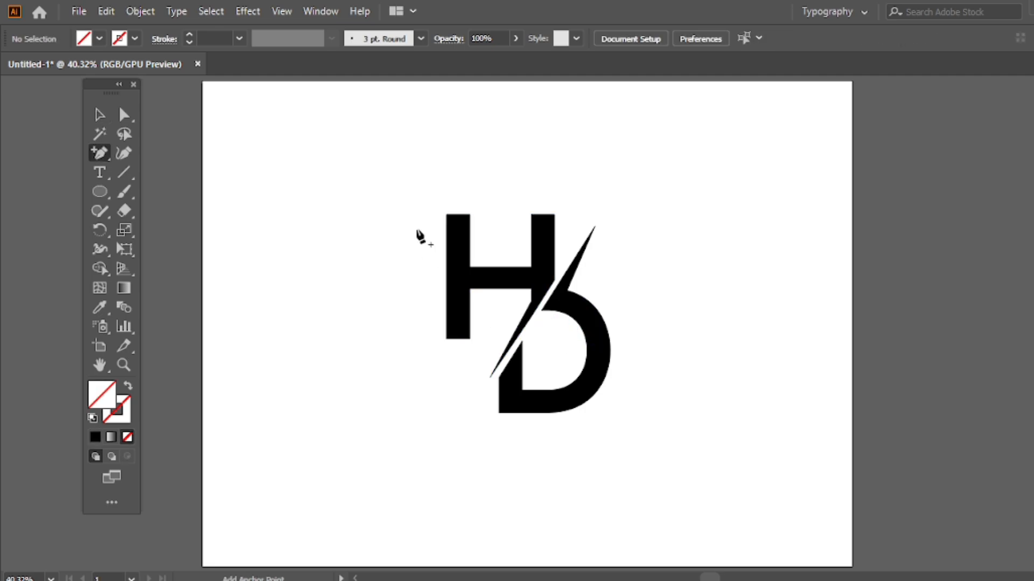
# Step: Group the H and D, and scale the group down proportionally about its centre
pyautogui.press('v')
pyautogui.moveTo(358, 170); pyautogui.dragTo(612, 356)
pyautogui.rightClick(495, 180)
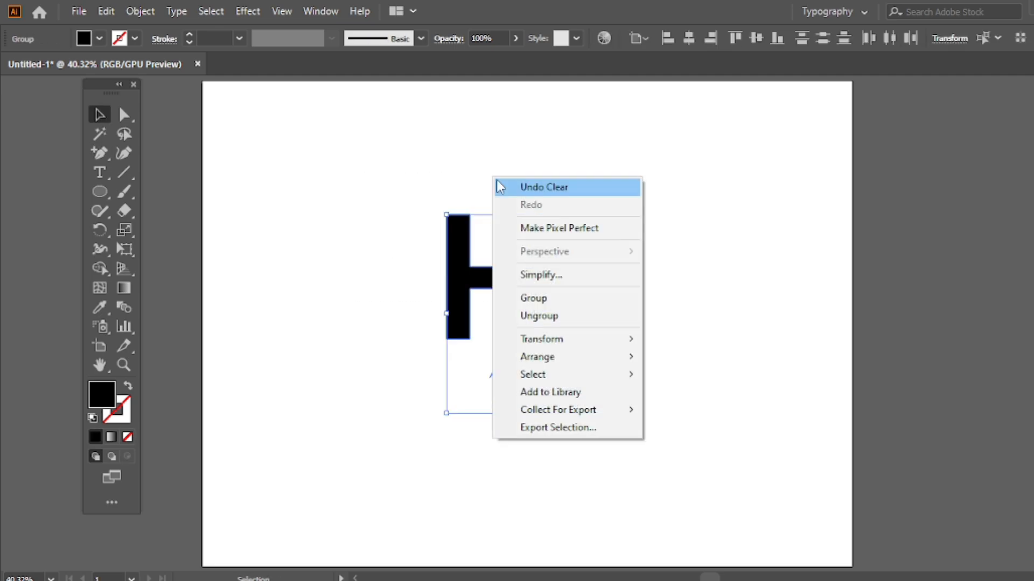
pyautogui.click(534, 304)
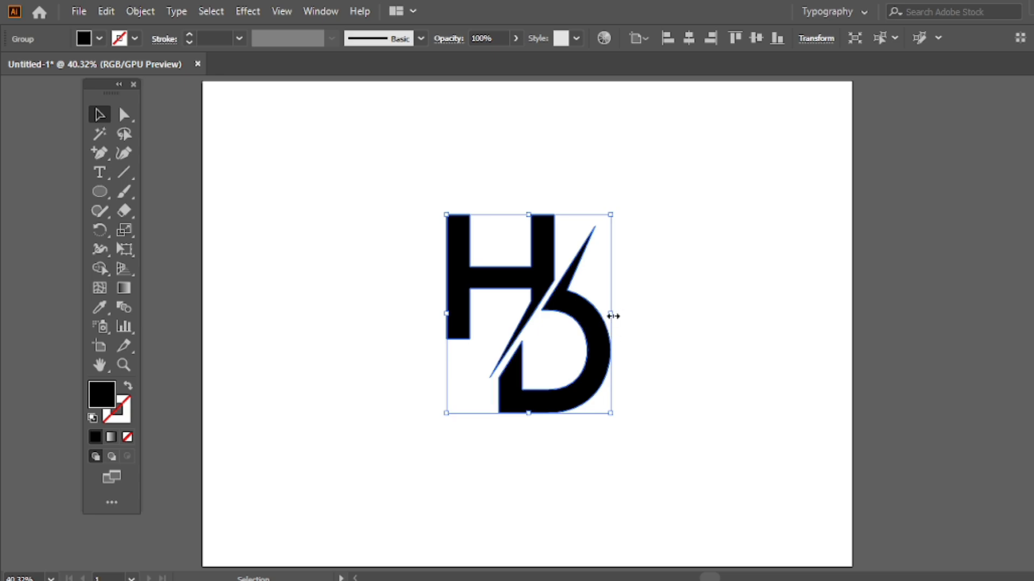
pyautogui.moveTo(610, 314); pyautogui.dragTo(598, 313)
pyautogui.click(430, 195)
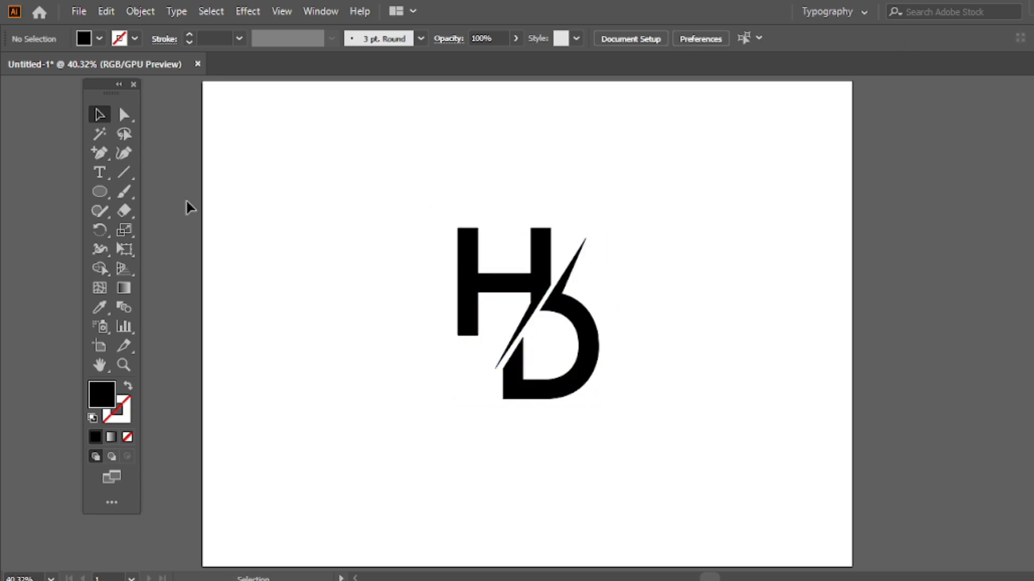
# Step: Draw a circle about 586 pt in diameter from the logo's centre, enclosing both letters
pyautogui.click(100, 194)
pyautogui.click(171, 231)
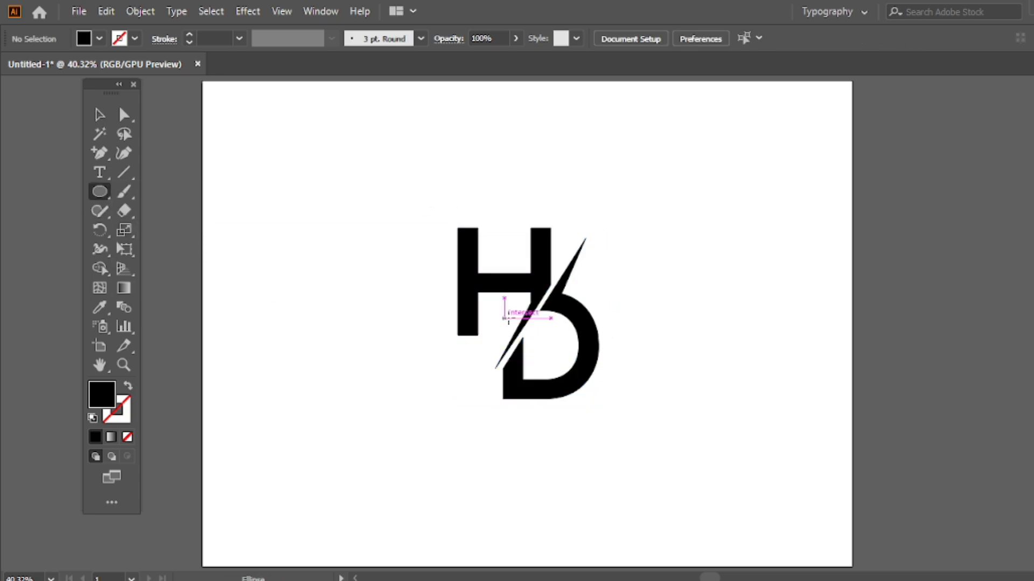
pyautogui.moveTo(527, 323); pyautogui.dragTo(658, 437)
pyautogui.press('v')
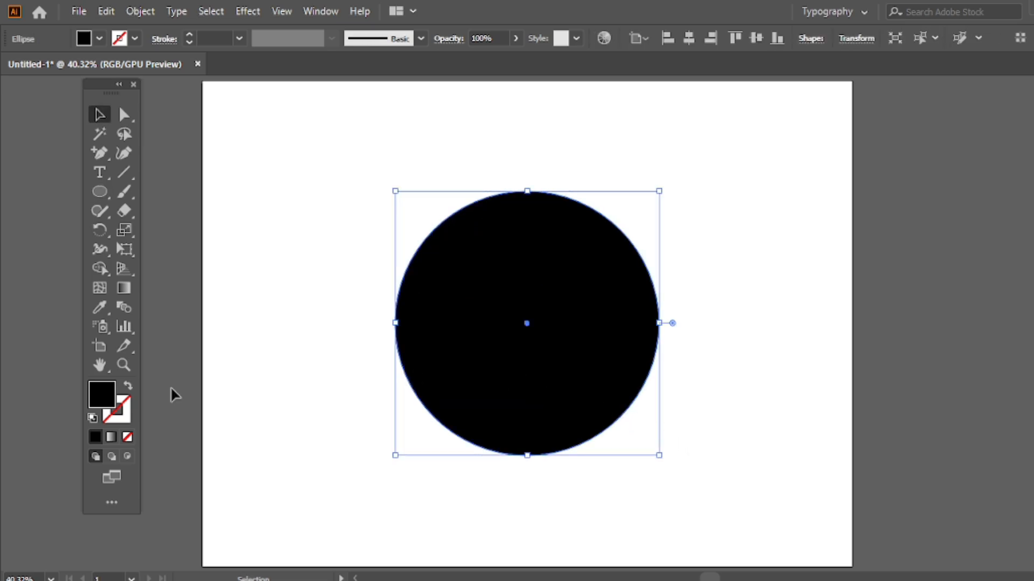
# Step: Turn the circle into a black outline with no fill and a 40 pt stroke
pyautogui.click(126, 387)
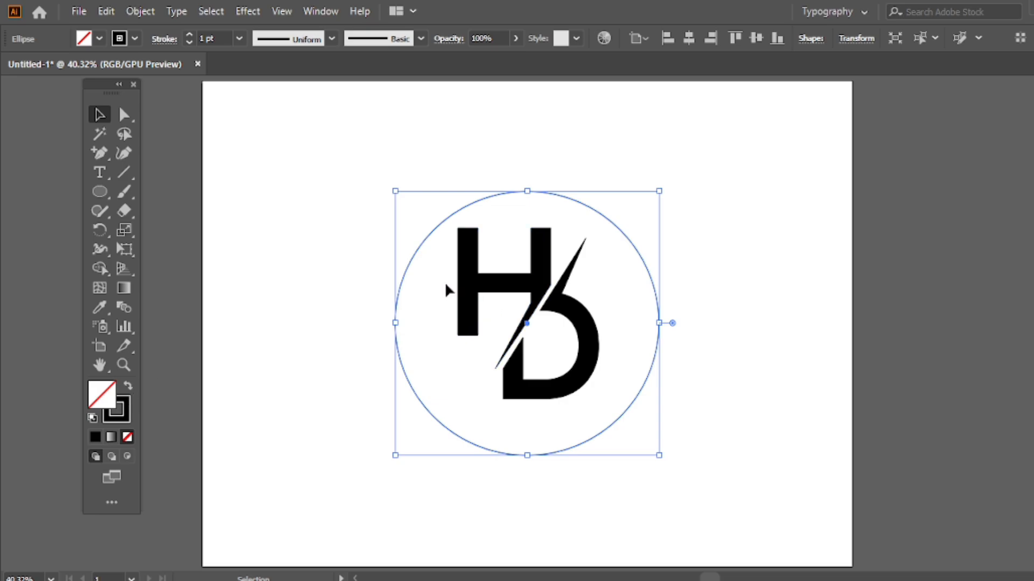
pyautogui.click(239, 37)
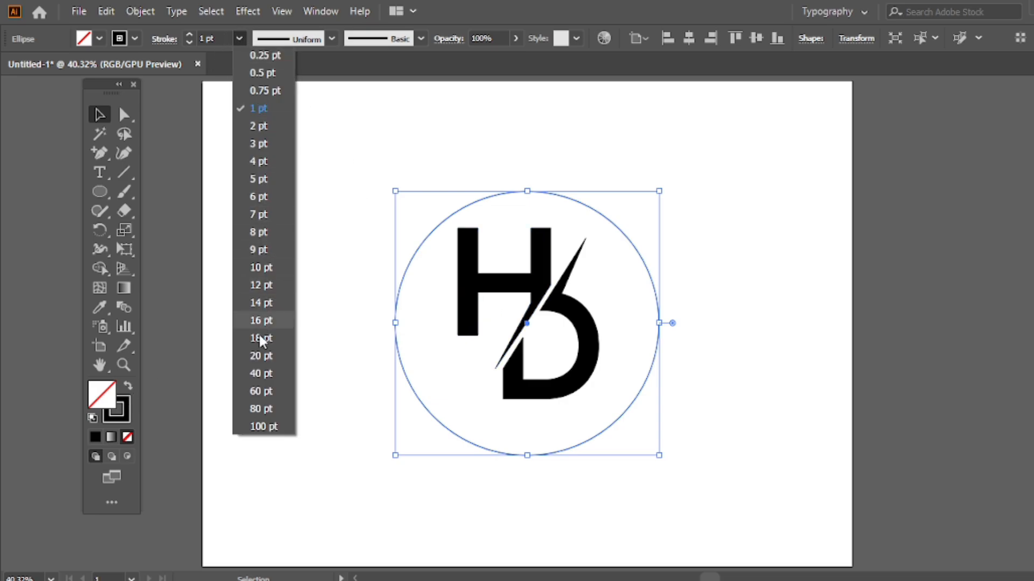
pyautogui.click(281, 373)
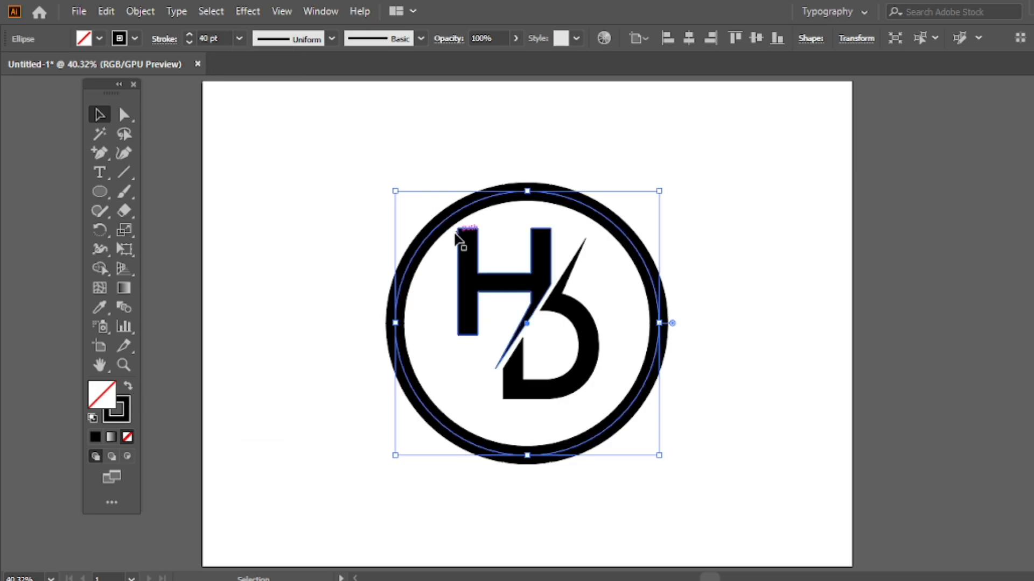
pyautogui.click(452, 165)
# Step: Centre the HD group and the circle on each other horizontally and vertically
pyautogui.click(524, 280)
pyautogui.moveTo(420, 139); pyautogui.dragTo(579, 380)
pyautogui.click(690, 38)
pyautogui.click(756, 37)
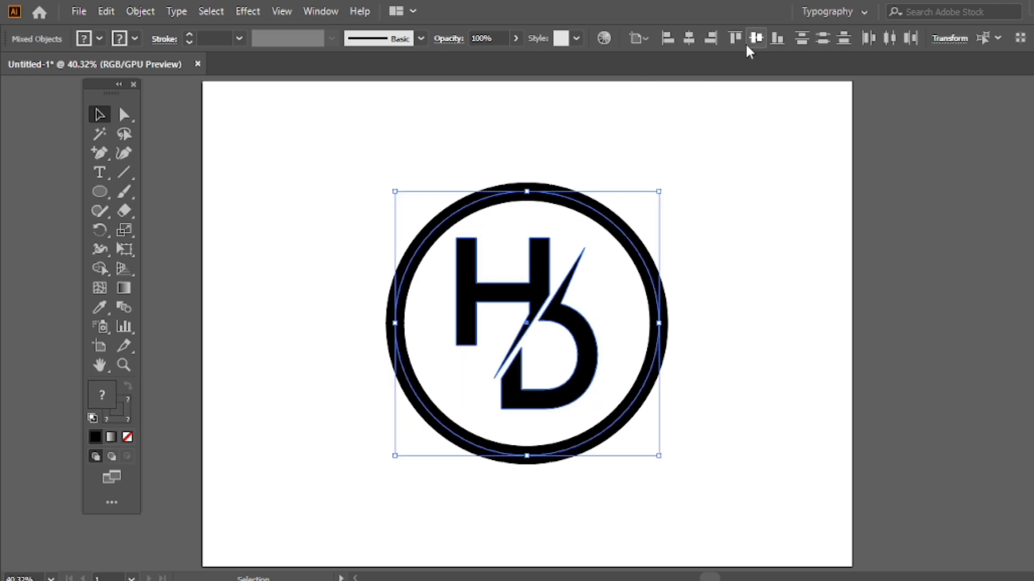
pyautogui.click(694, 306)
# Step: Try deleting the circle's bottom anchor point to leave only the upper arc, then undo the deletion
pyautogui.click(629, 234)
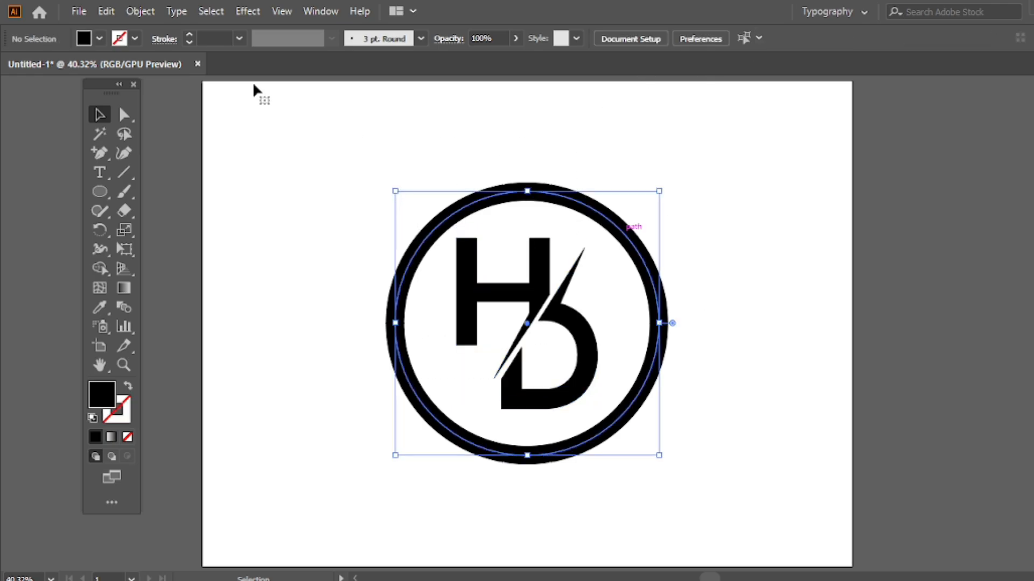
pyautogui.click(106, 10)
pyautogui.click(422, 77)
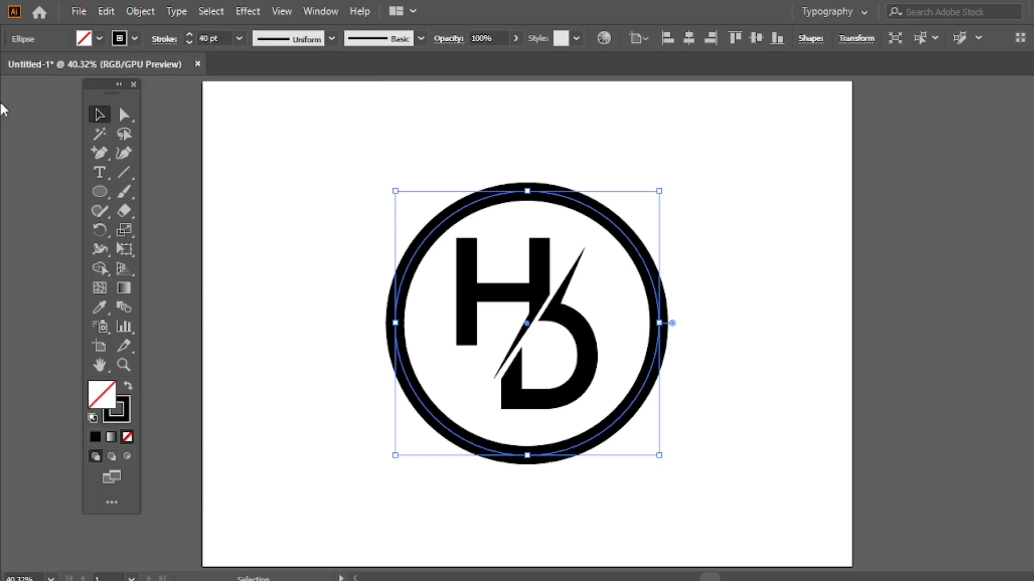
pyautogui.moveTo(125, 115); pyautogui.dragTo(216, 117)
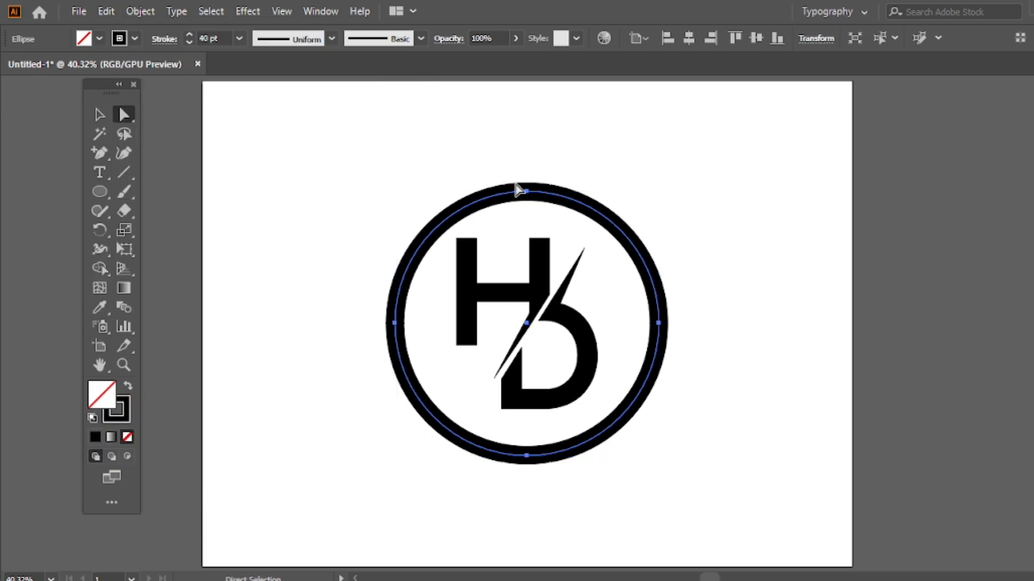
pyautogui.click(660, 325)
pyautogui.click(527, 456)
pyautogui.press('Delete')
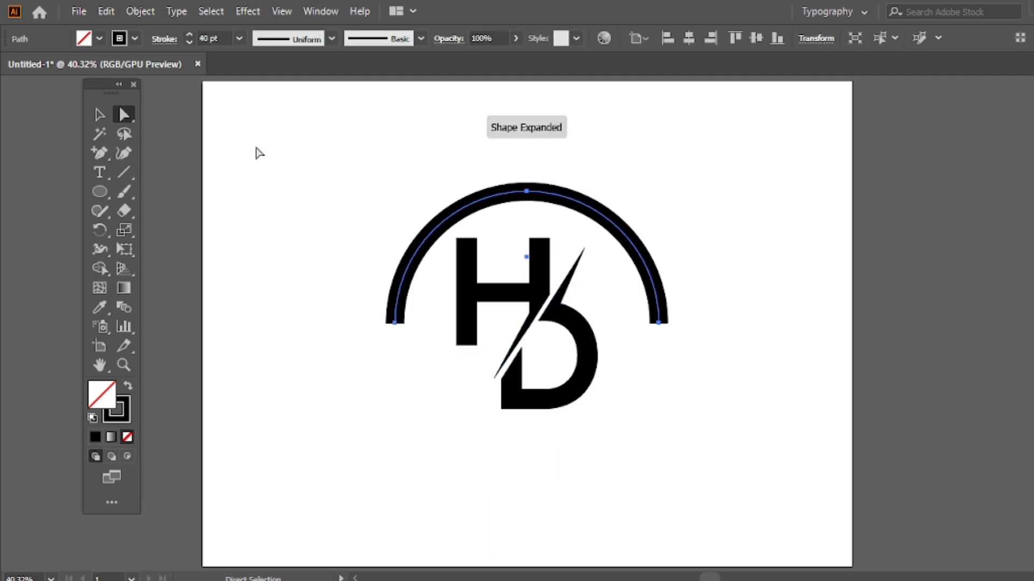
pyautogui.click(99, 115)
pyautogui.click(306, 141)
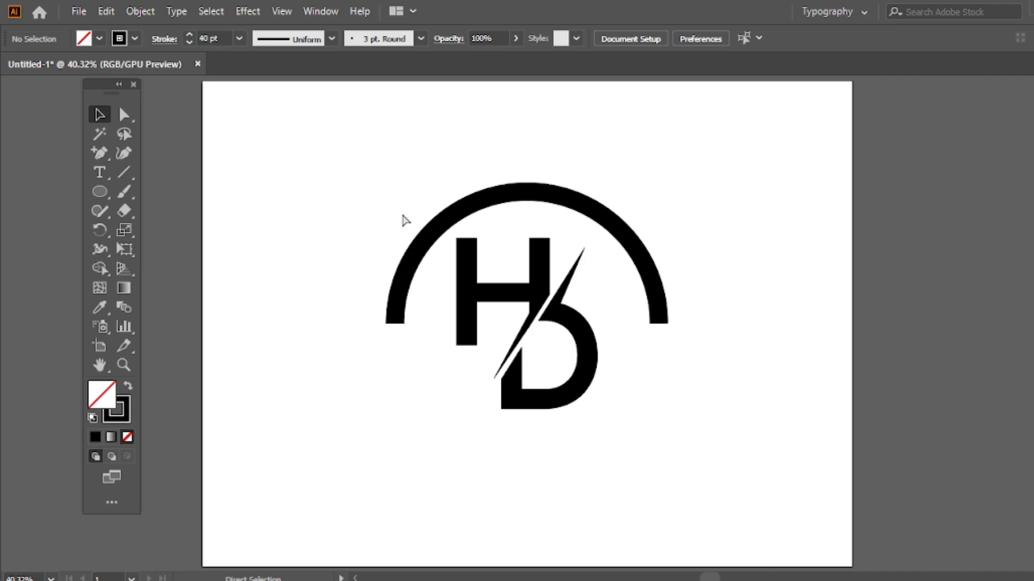
pyautogui.hotkey('ctrl', 'z')
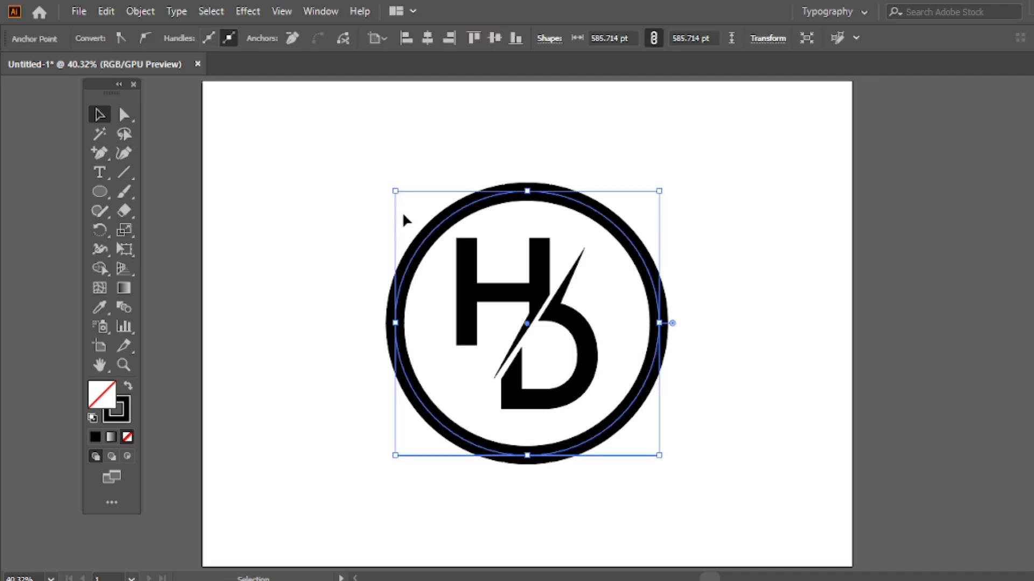
# Step: Copy the circle and paste the duplicate directly in front of it
pyautogui.click(403, 214)
pyautogui.click(436, 233)
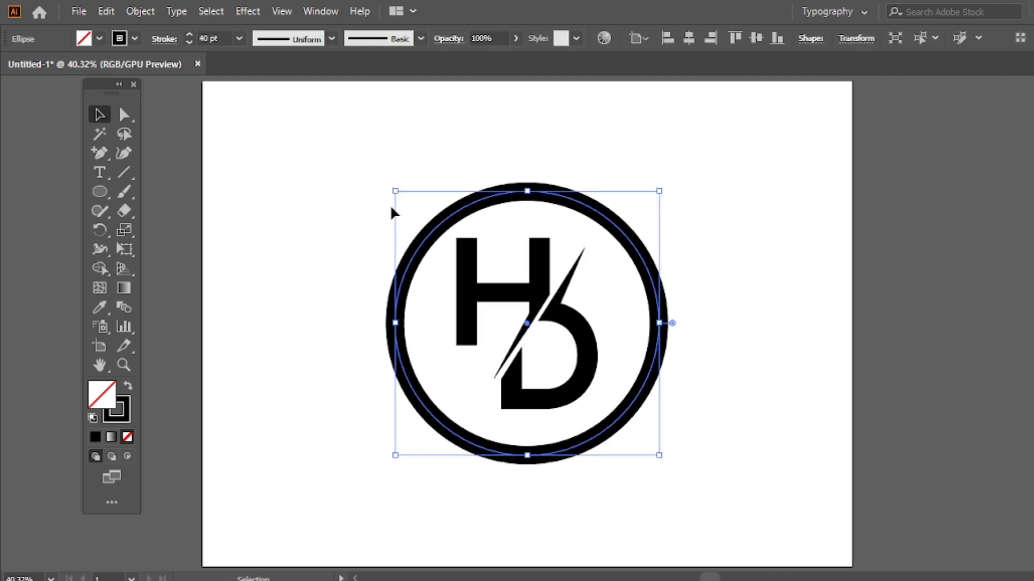
pyautogui.click(111, 16)
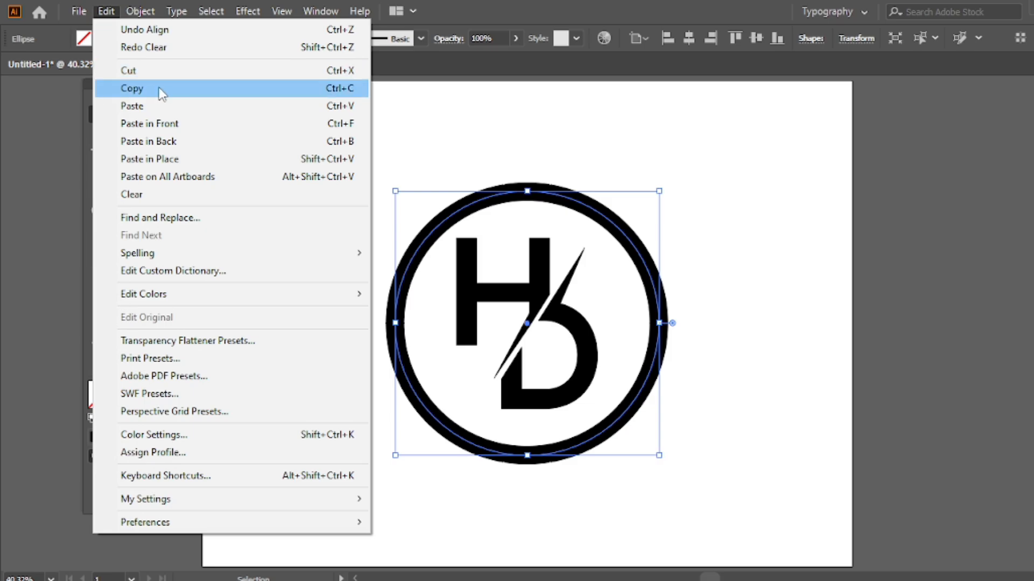
pyautogui.click(141, 85)
pyautogui.click(106, 10)
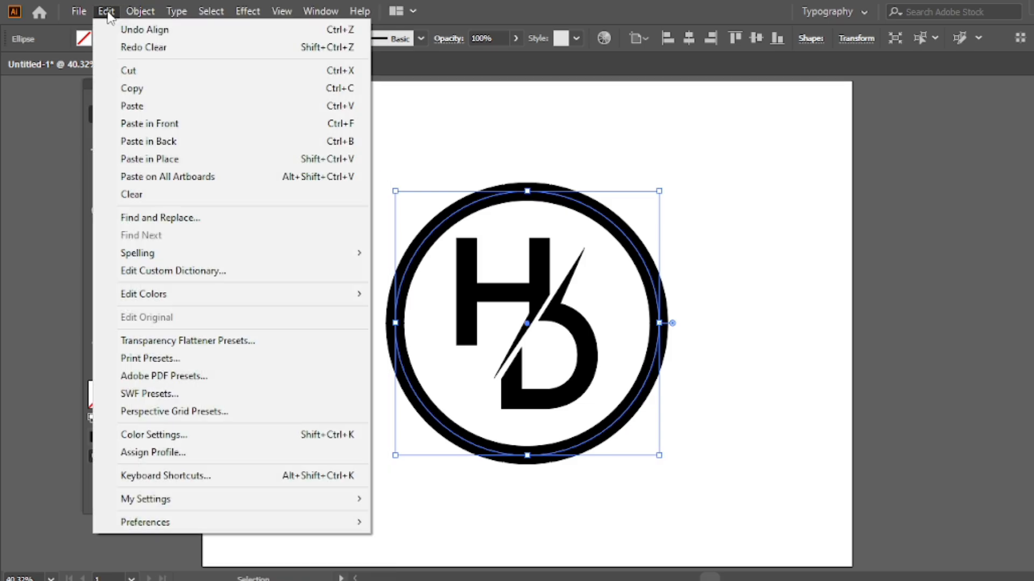
pyautogui.click(156, 124)
pyautogui.click(396, 159)
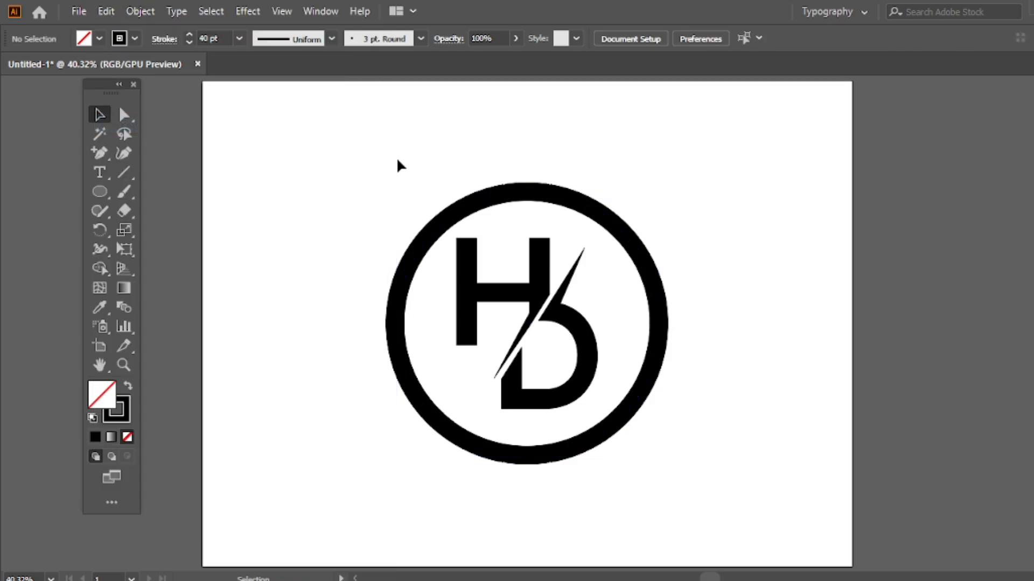
# Step: Turn the duplicate circle into a type path with the Type on a Path tool and clear its placeholder text
pyautogui.click(473, 199)
pyautogui.click(327, 176)
pyautogui.click(99, 172)
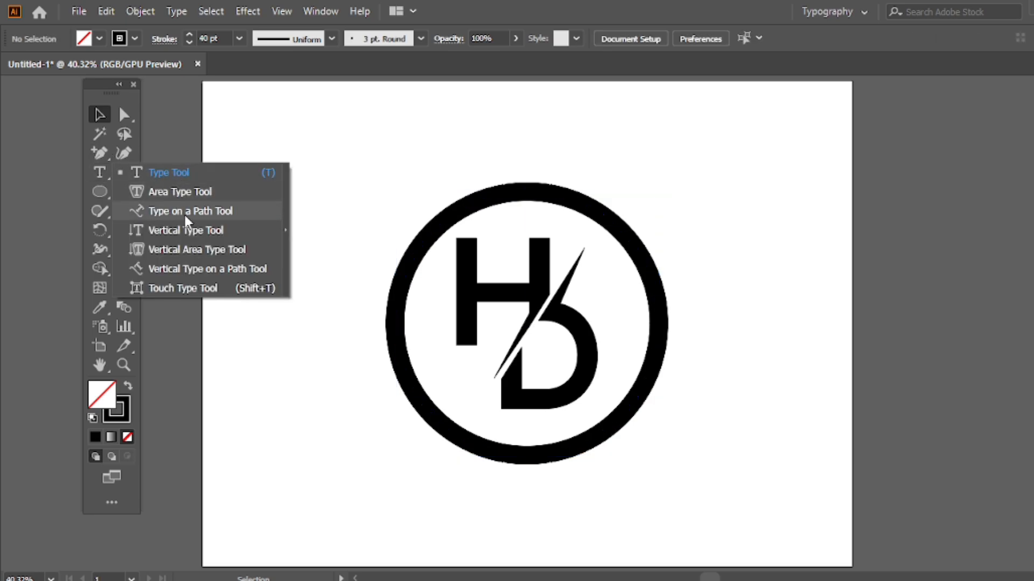
pyautogui.click(183, 212)
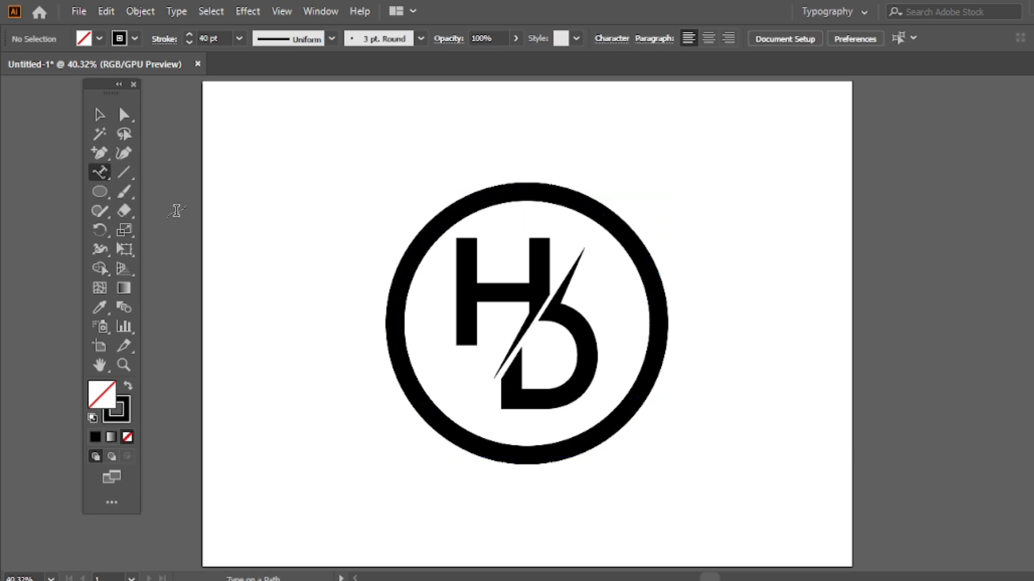
pyautogui.click(503, 190)
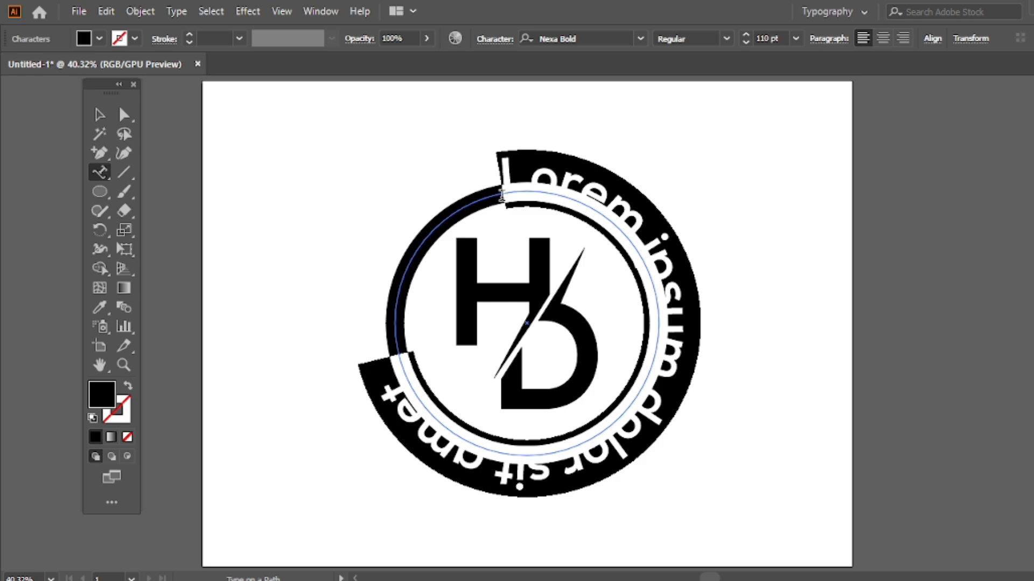
pyautogui.write('L')
pyautogui.press('BackSpace')
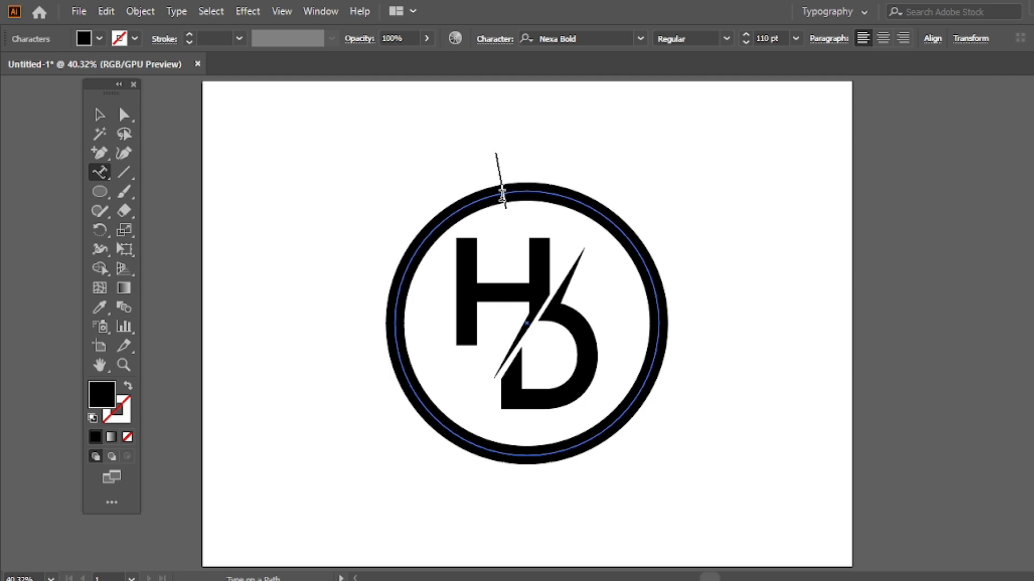
# Step: Enter "YOUR SLOGON HERE" as the text running along the circle
pyautogui.write('YOUTE')
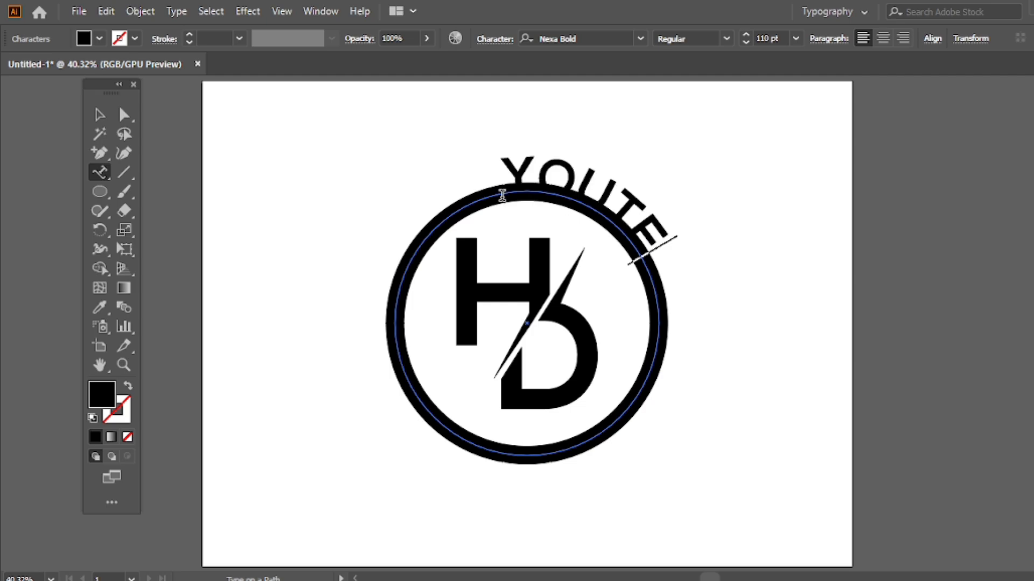
pyautogui.press('BackSpace')
pyautogui.press('BackSpace')
pyautogui.write('R')
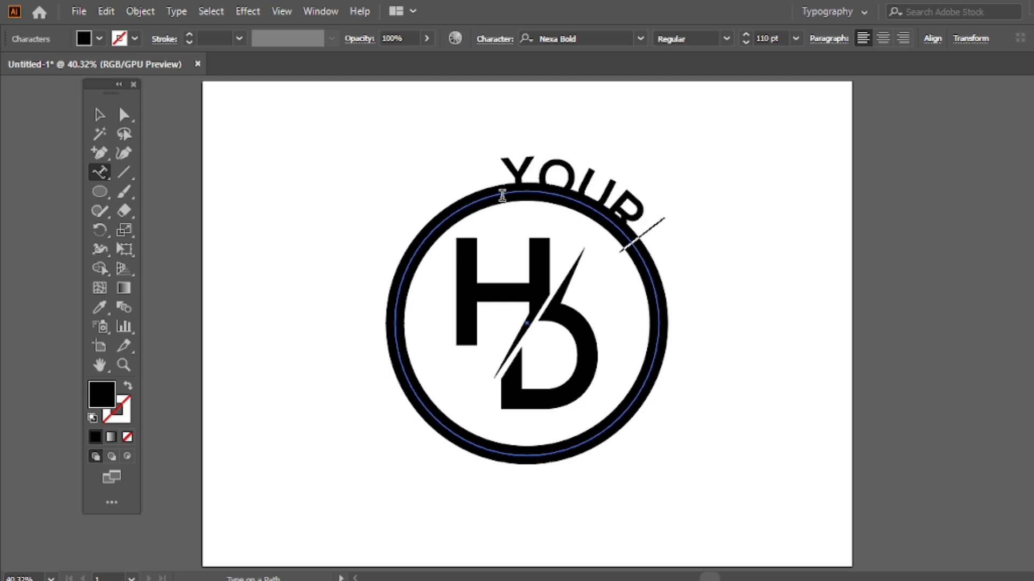
pyautogui.write(' SLOGON')
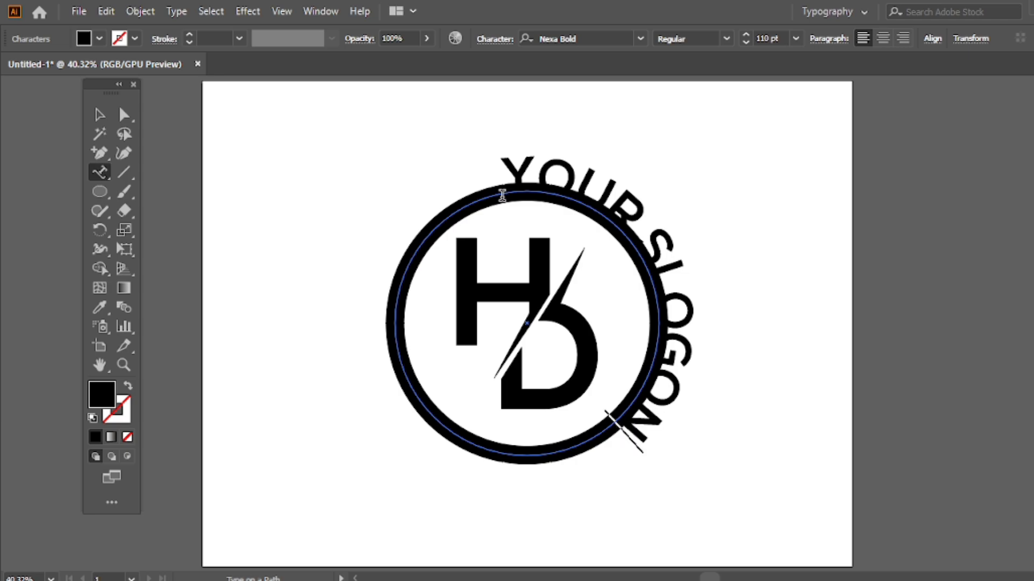
pyautogui.write(' HERE')
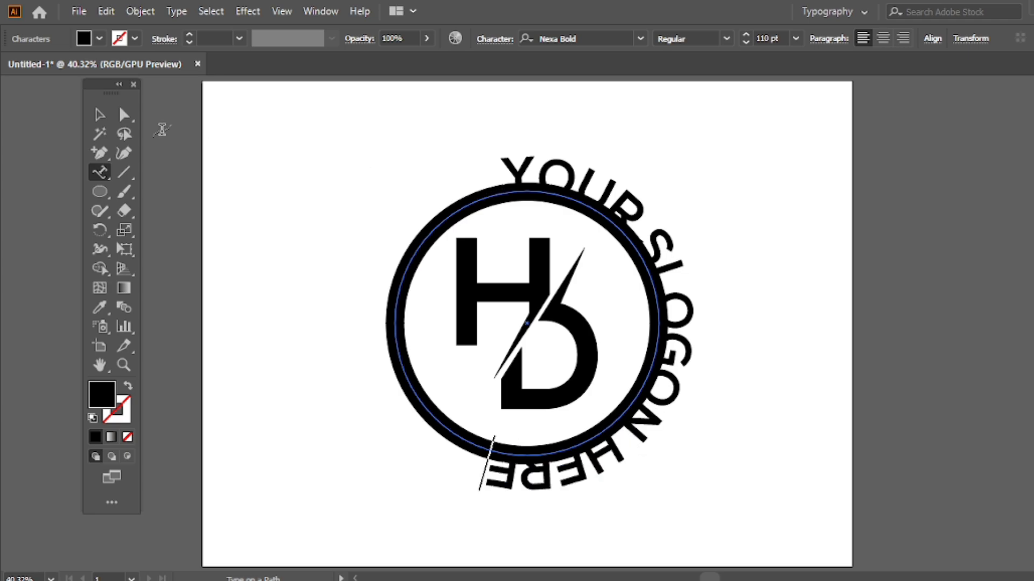
# Step: Reduce the slogan text to 84 pt and flip it to the inside of the circle along its lower half
pyautogui.click(99, 115)
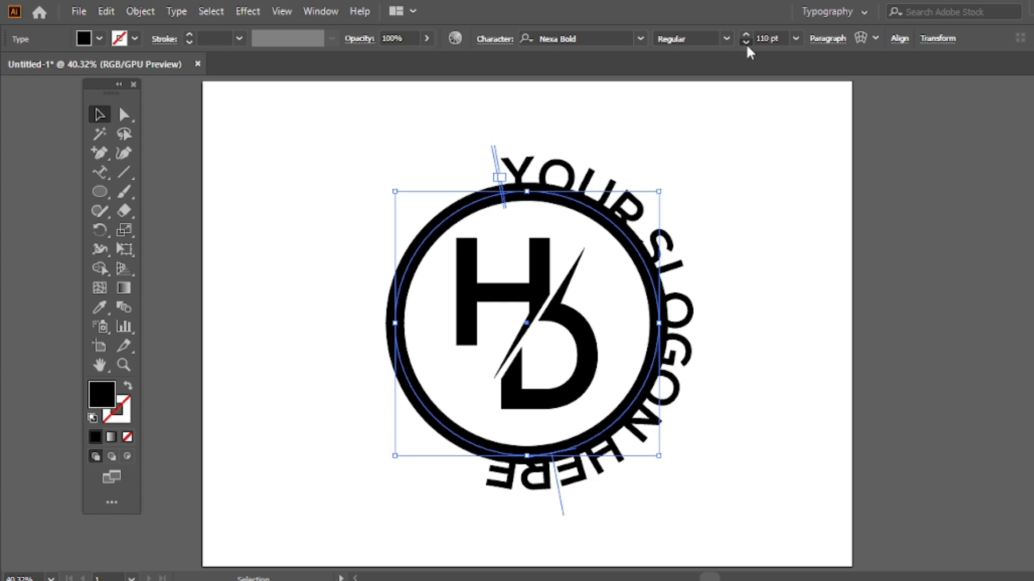
pyautogui.moveTo(747, 46); pyautogui.dragTo(747, 46)
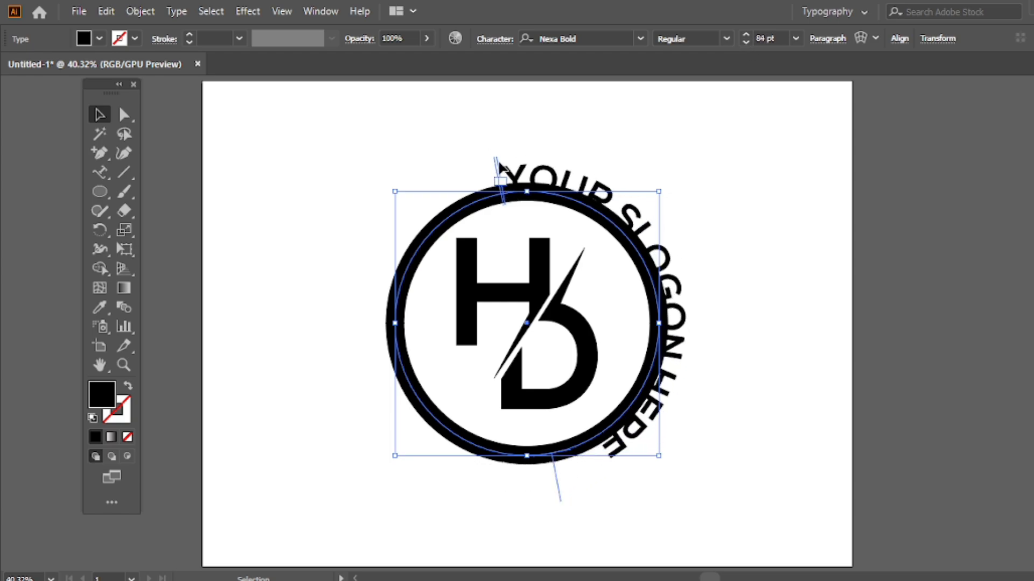
pyautogui.moveTo(496, 162)
pyautogui.mouseDown()
pyautogui.moveTo(504, 160)
pyautogui.moveTo(569, 484)
pyautogui.moveTo(477, 485)
pyautogui.moveTo(386, 393)
pyautogui.moveTo(382, 302)
pyautogui.moveTo(426, 327)
pyautogui.mouseUp()
pyautogui.click(786, 226)
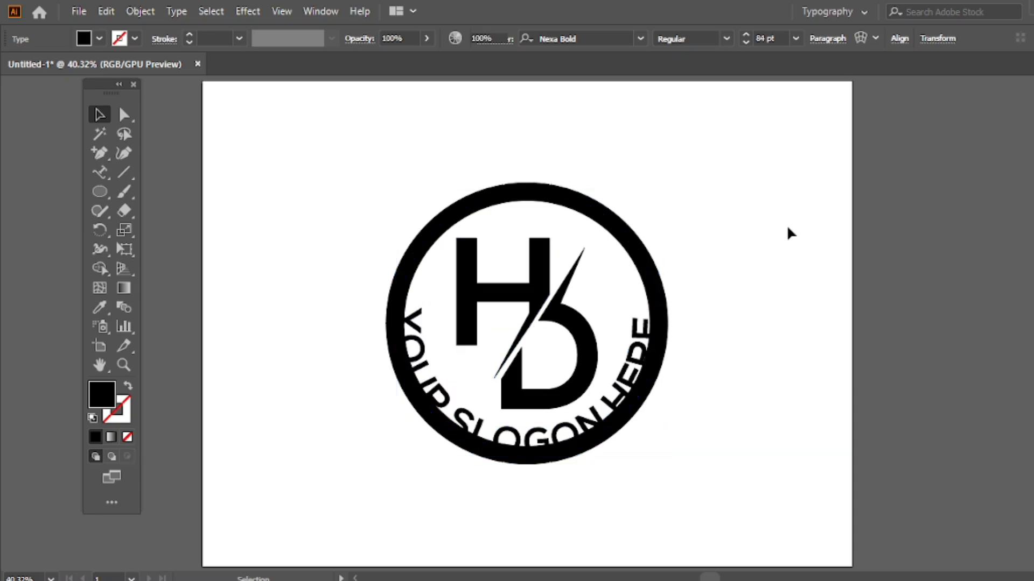
# Step: Shift the slogan text aside and delete the ring's bottom anchor point, leaving only the upper arc
pyautogui.click(639, 270)
pyautogui.moveTo(639, 270); pyautogui.dragTo(669, 274)
pyautogui.moveTo(131, 111); pyautogui.dragTo(208, 120)
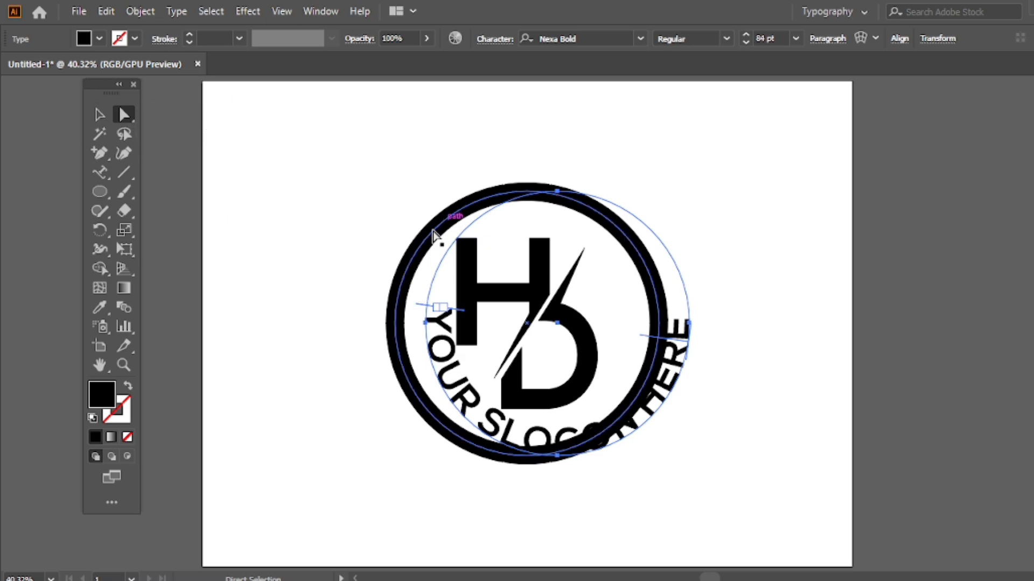
pyautogui.click(452, 221)
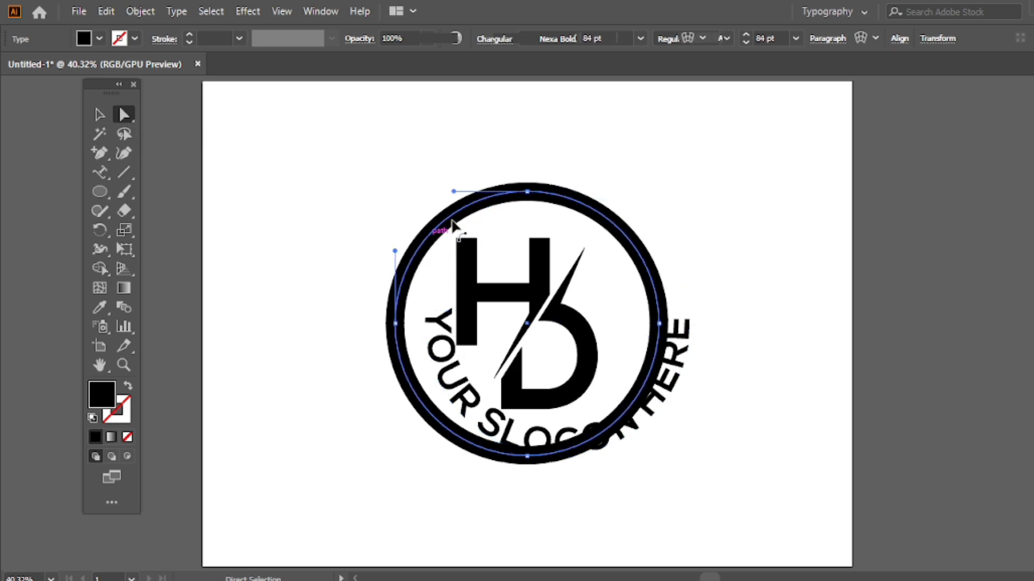
pyautogui.click(527, 456)
pyautogui.press('Delete')
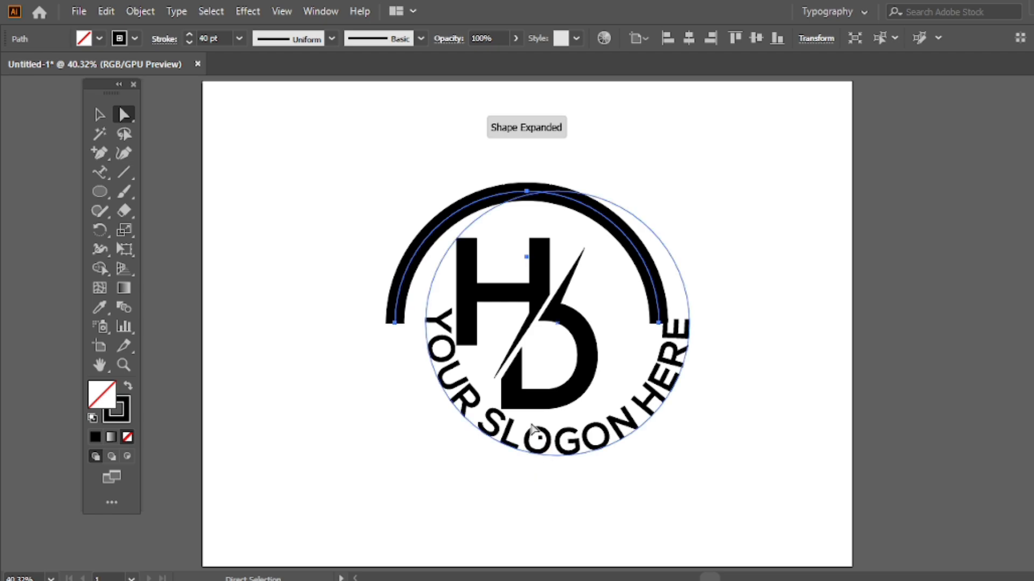
# Step: Move the slogan text back so its circular path lines up with the upper arc
pyautogui.press('v')
pyautogui.click(419, 267)
pyautogui.moveTo(436, 265); pyautogui.dragTo(414, 201)
pyautogui.click(624, 110)
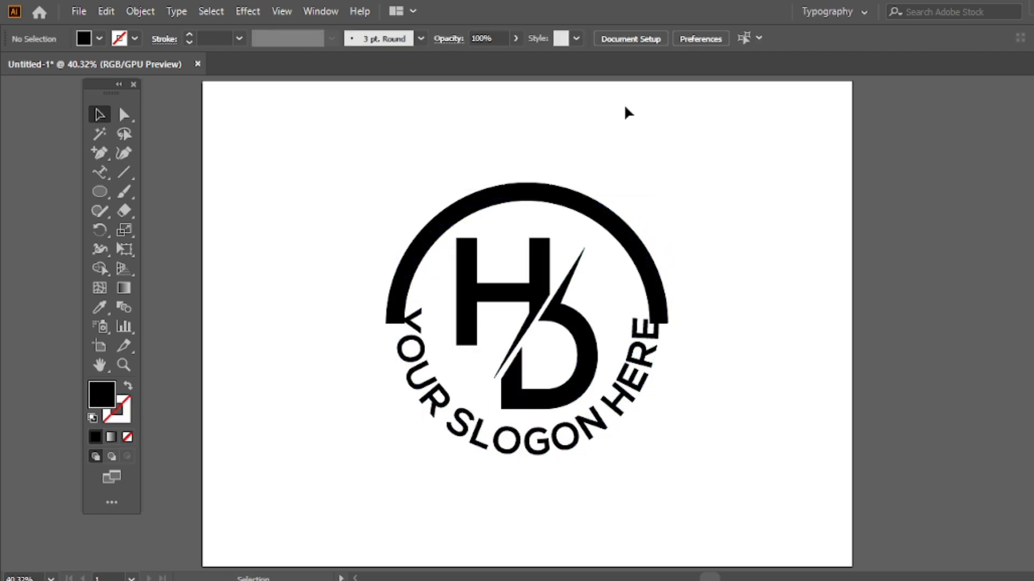
# Step: Set the tracking of the slogan text to 3
pyautogui.click(637, 389)
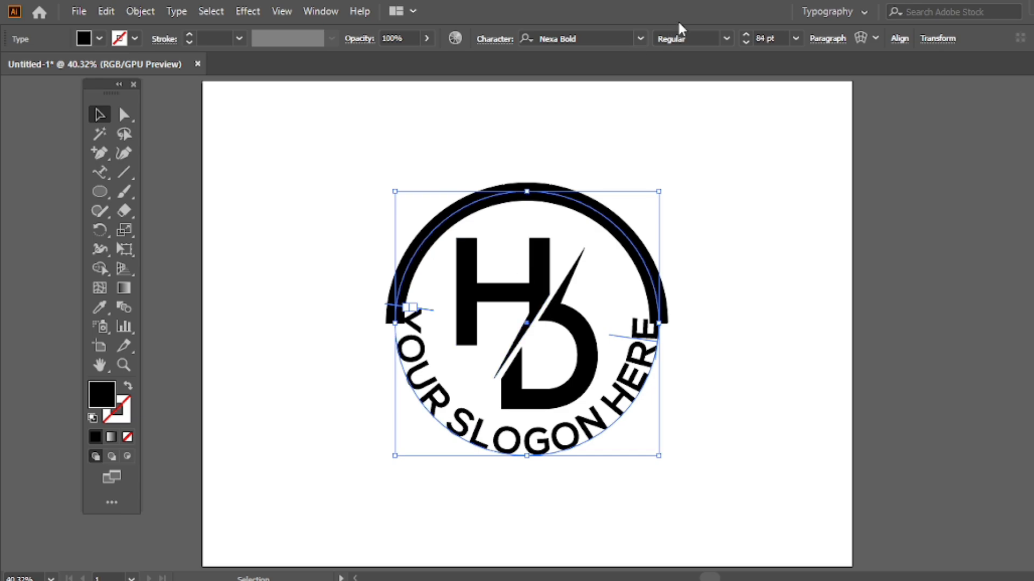
pyautogui.click(493, 38)
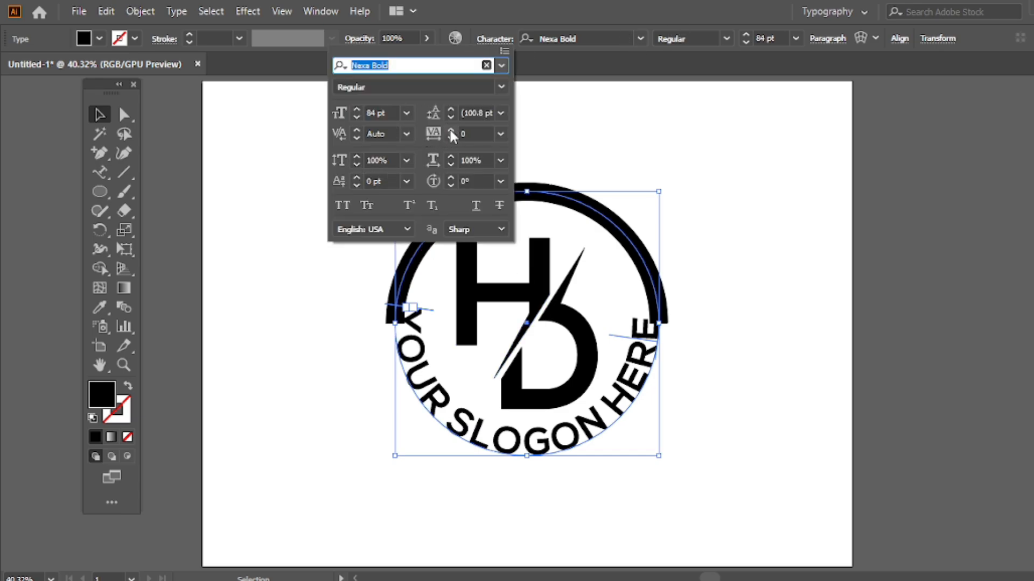
pyautogui.click(449, 127)
pyautogui.click(449, 127)
pyautogui.click(449, 128)
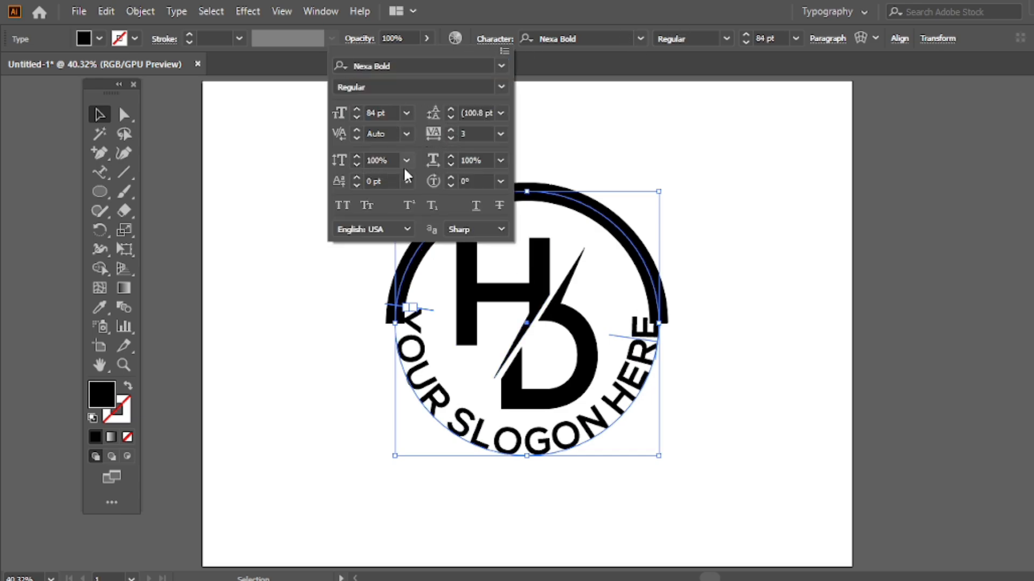
# Step: Set the baseline shift of the slogan text to -27 pt so it follows the arc's thickness
pyautogui.click(355, 185)
pyautogui.click(355, 185)
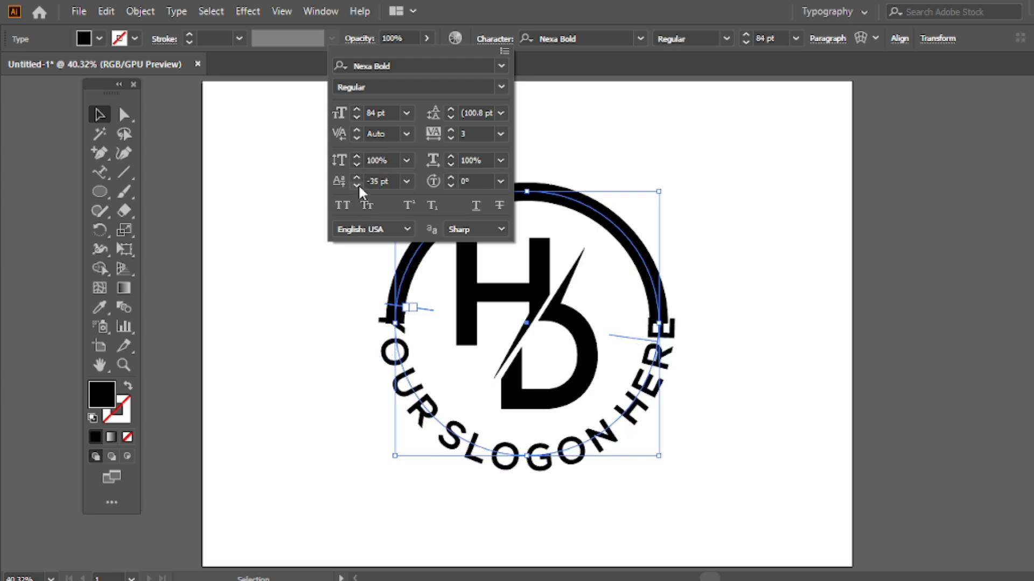
pyautogui.click(358, 179)
pyautogui.click(357, 179)
pyautogui.click(357, 179)
pyautogui.click(357, 179)
pyautogui.click(358, 178)
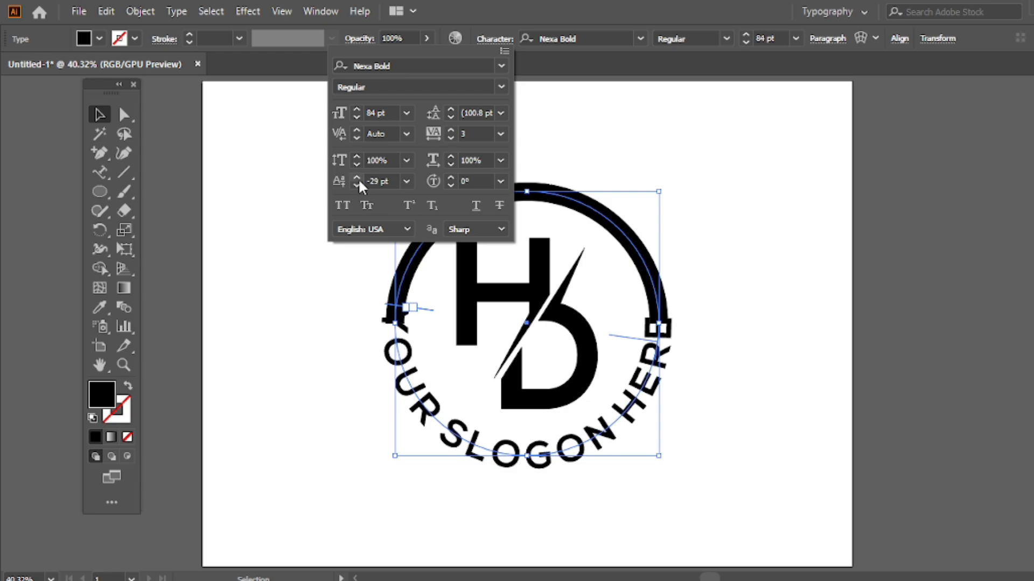
pyautogui.click(358, 179)
pyautogui.click(358, 179)
pyautogui.click(743, 67)
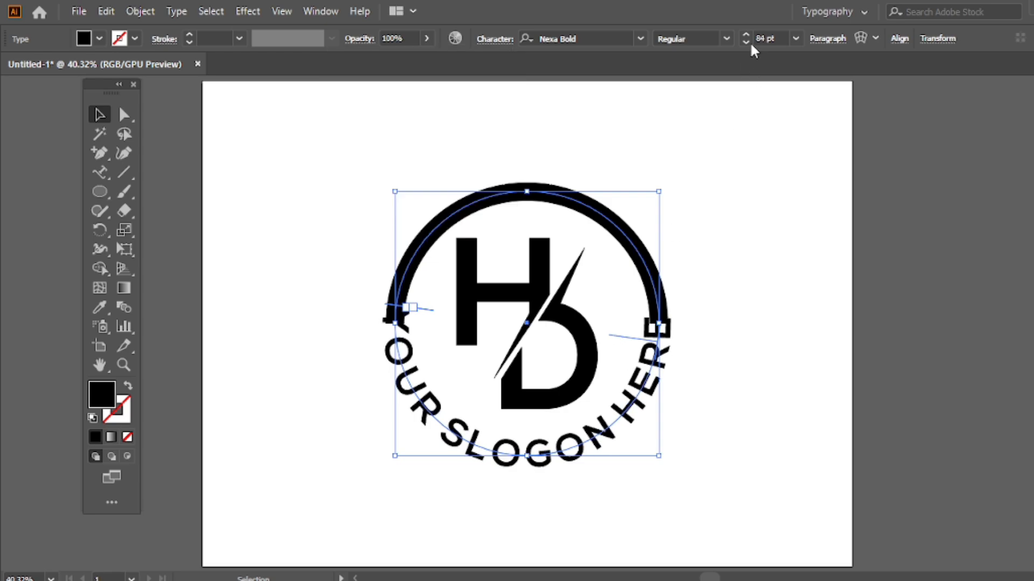
# Step: Reduce the slogan text to 72 pt and slide it along its path to begin just below the arc's left end
pyautogui.click(746, 42)
pyautogui.click(746, 42)
pyautogui.click(746, 42)
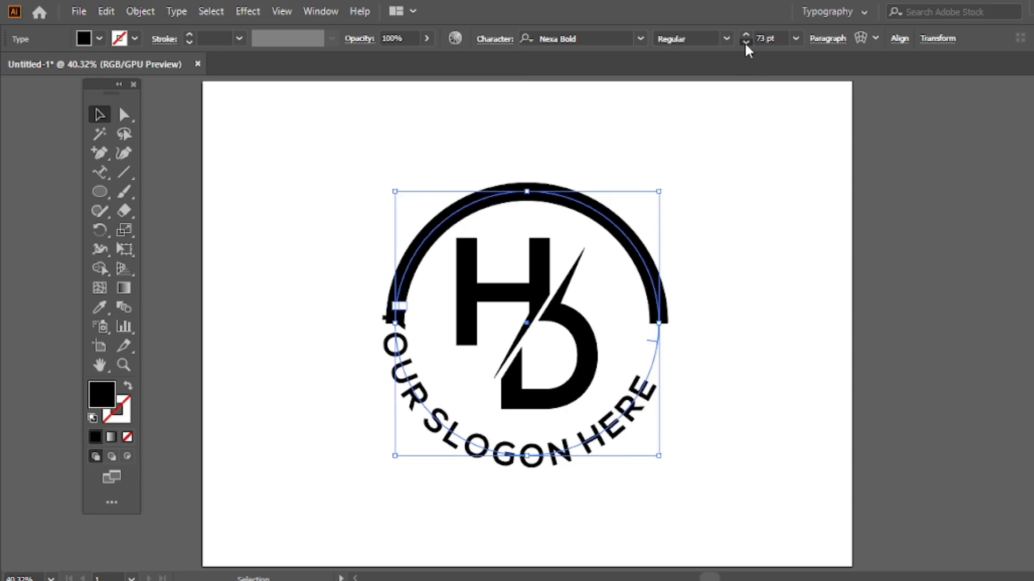
pyautogui.click(745, 42)
pyautogui.moveTo(625, 340); pyautogui.dragTo(636, 326)
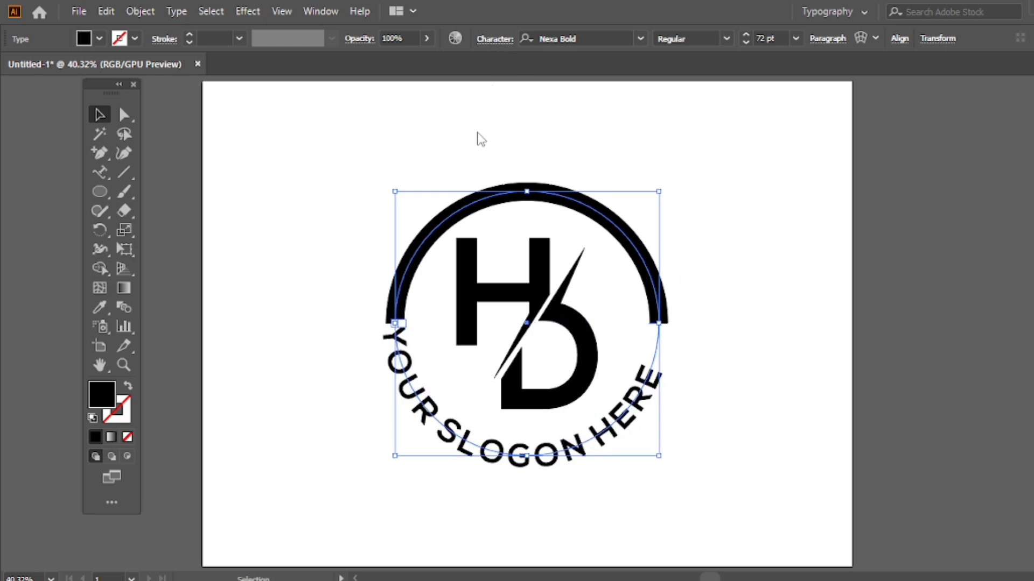
# Step: Increase the slogan text's tracking to 70 so it spans the open lower half of the circle
pyautogui.click(494, 39)
pyautogui.click(466, 133)
pyautogui.click(450, 130)
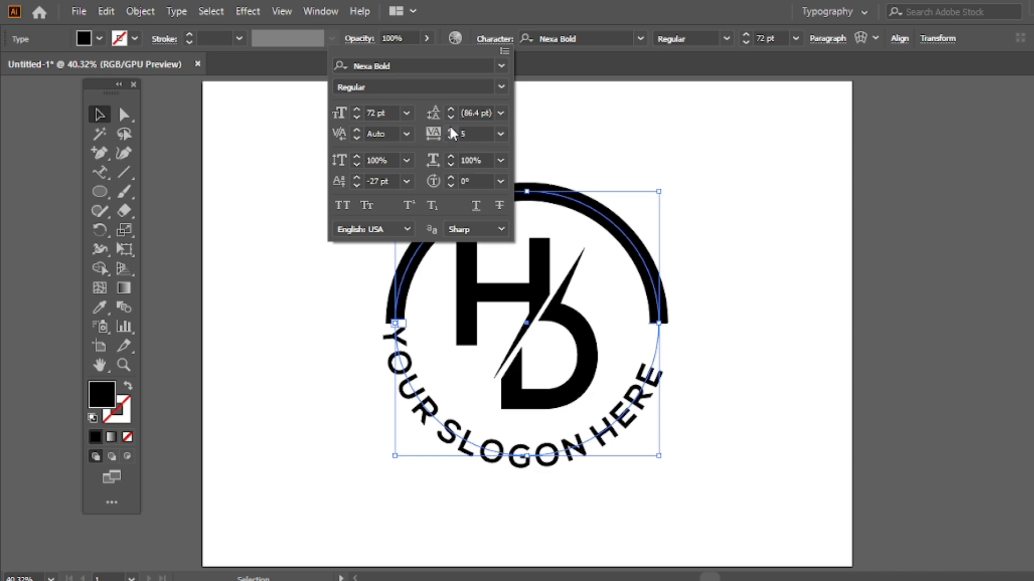
pyautogui.moveTo(450, 130); pyautogui.dragTo(450, 130)
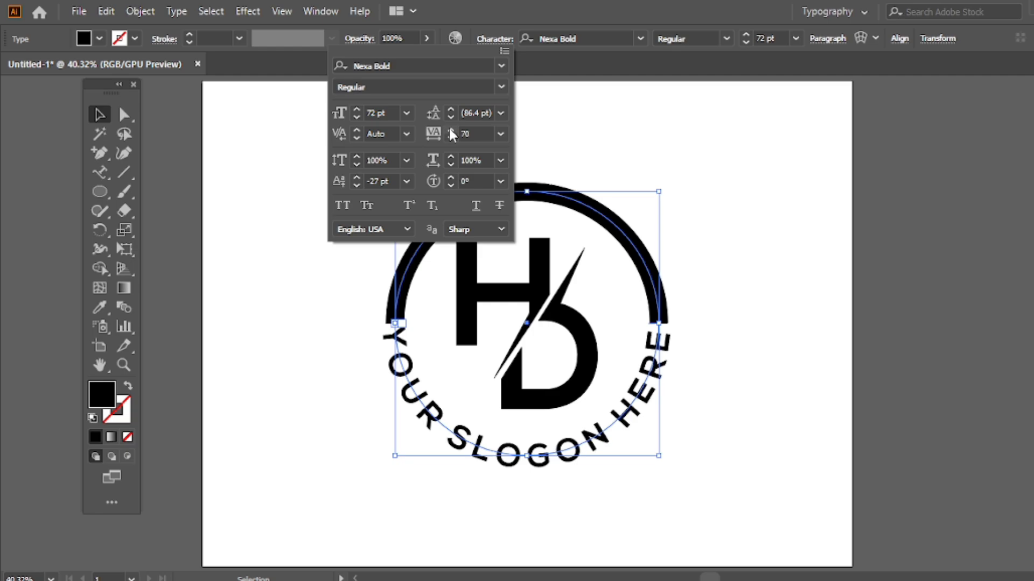
pyautogui.press('Escape')
pyautogui.click(677, 179)
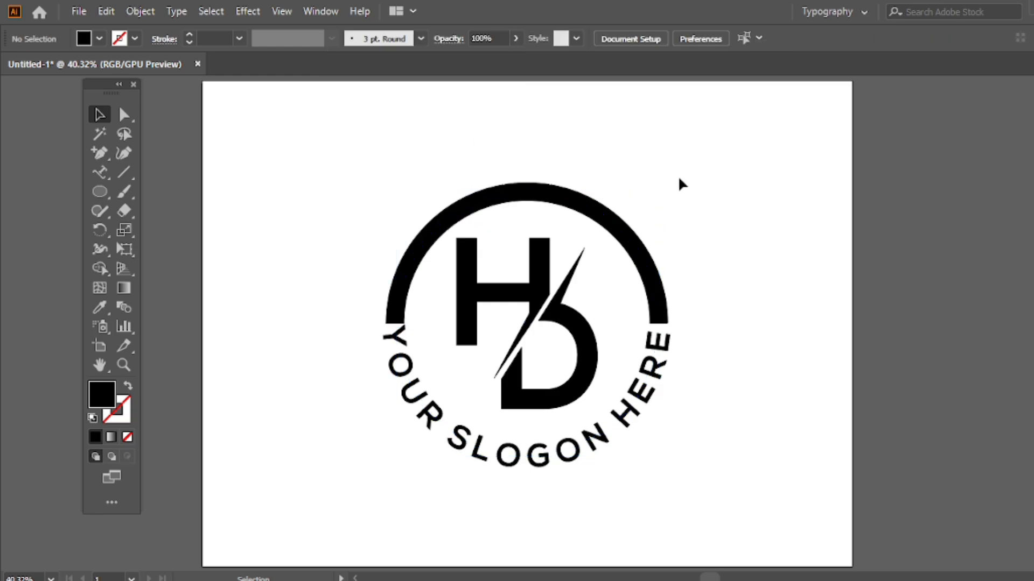
# Step: Reduce the slogan text to 70 pt and slide it along the path to even the gaps at both arc ends
pyautogui.click(396, 353)
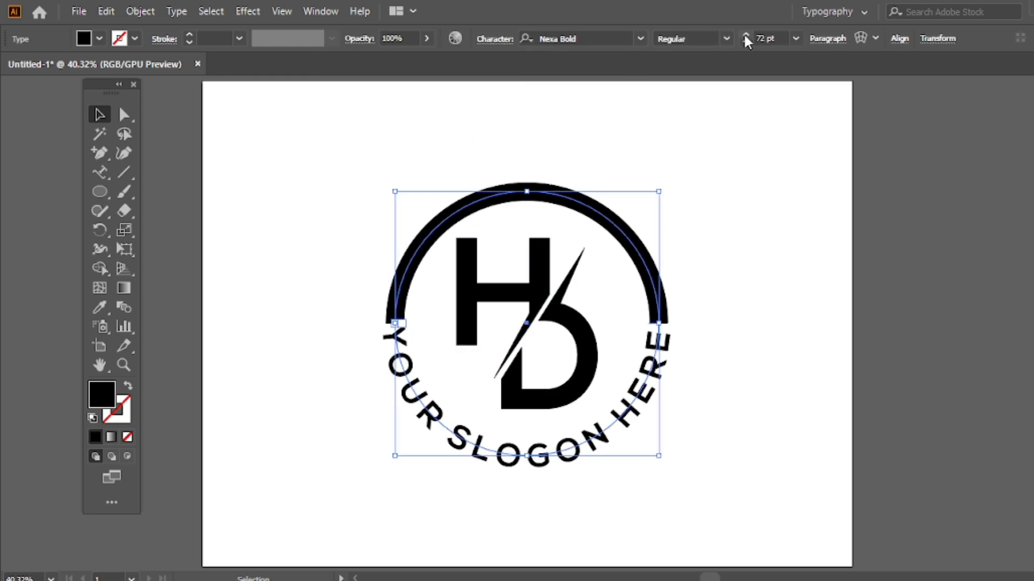
pyautogui.click(745, 42)
pyautogui.click(745, 42)
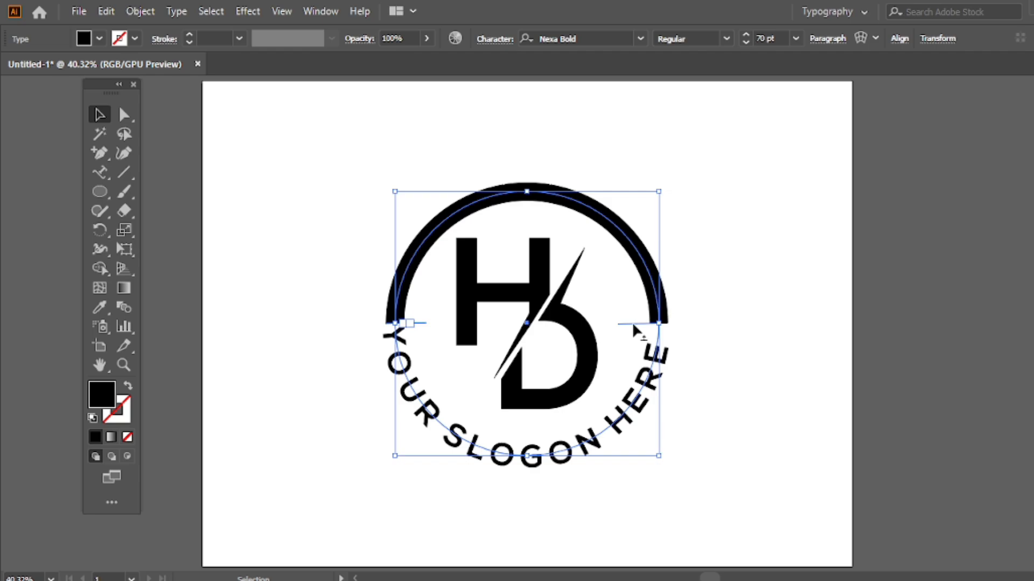
pyautogui.moveTo(632, 322); pyautogui.dragTo(638, 314)
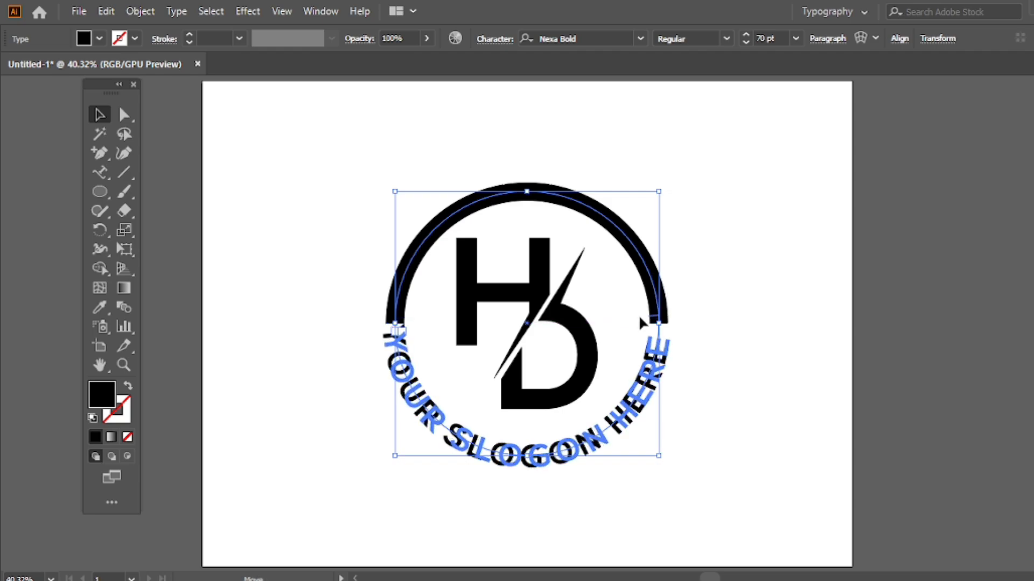
pyautogui.click(700, 226)
# Step: Expand the arc and the slogan text into shapes, with object, fill and stroke included
pyautogui.moveTo(692, 158); pyautogui.dragTo(630, 303)
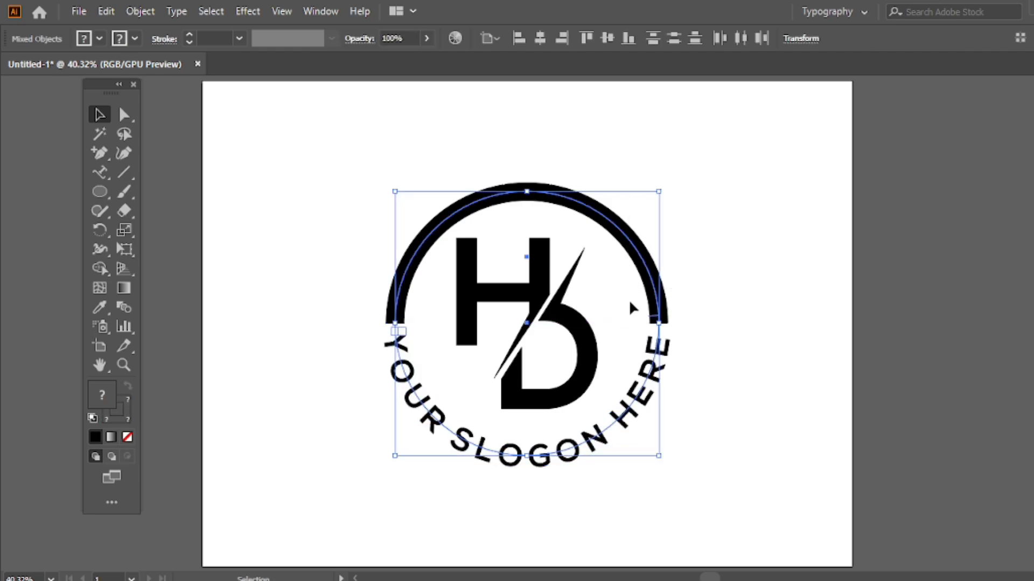
pyautogui.click(141, 11)
pyautogui.click(260, 196)
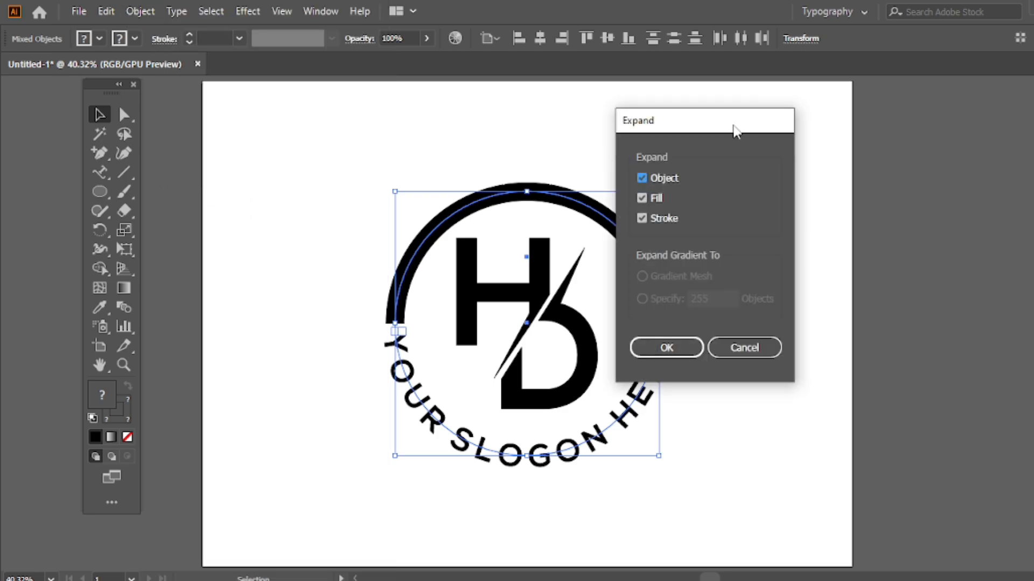
pyautogui.moveTo(733, 124); pyautogui.dragTo(714, 103)
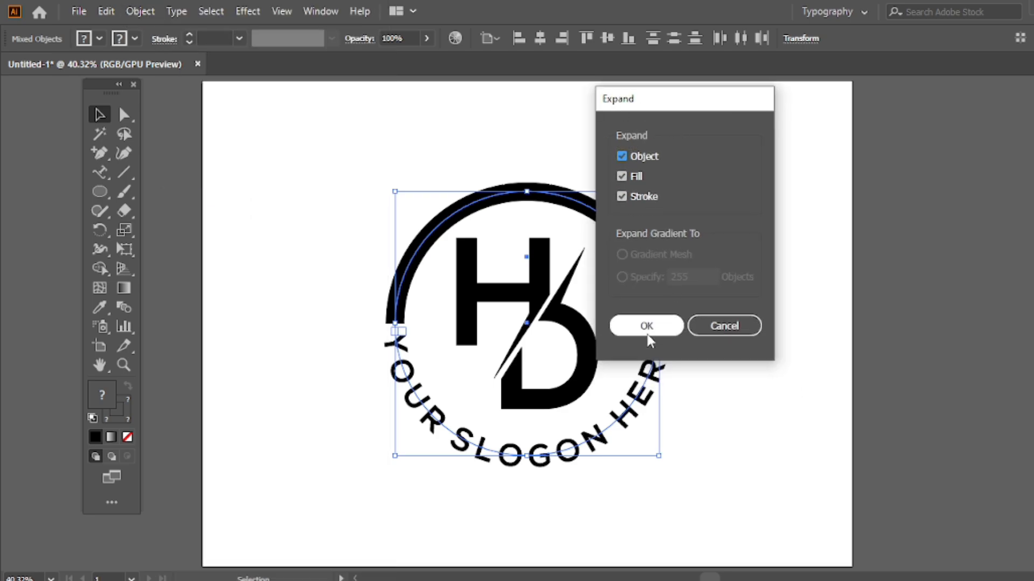
pyautogui.click(633, 322)
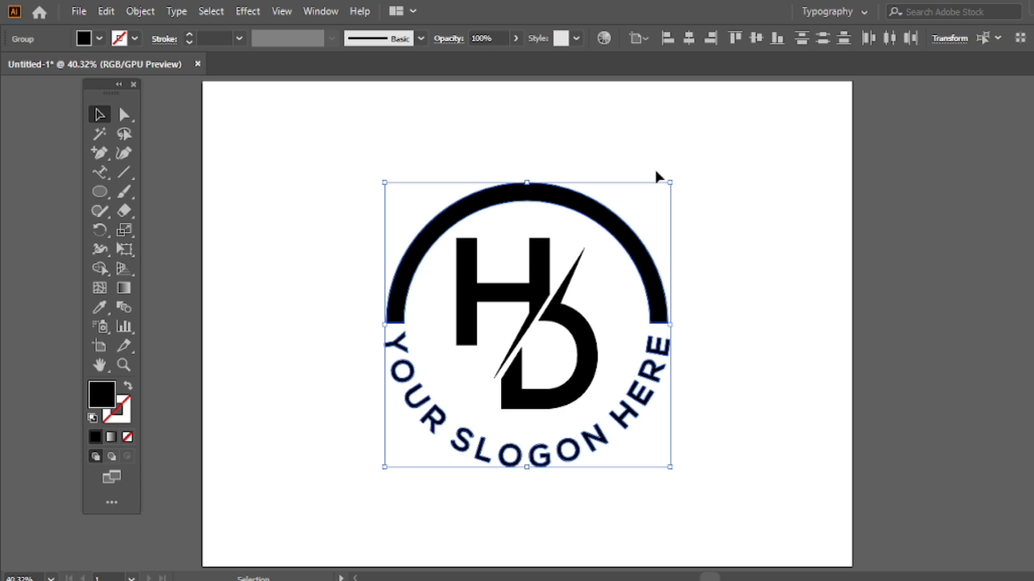
# Step: Group the expanded arc and slogan text together
pyautogui.click(656, 173)
pyautogui.click(562, 315)
pyautogui.moveTo(710, 271); pyautogui.dragTo(648, 366)
pyautogui.rightClick(618, 150)
pyautogui.click(651, 266)
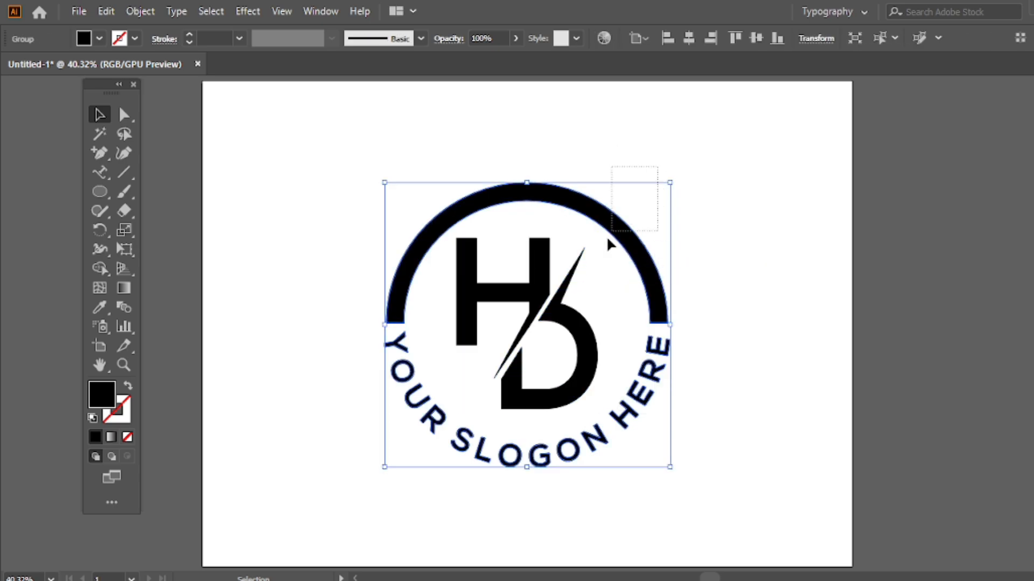
# Step: Align the HD letters and the arc-and-slogan group to each other's horizontal and vertical centres
pyautogui.keyDown('shift'); pyautogui.click(509, 358); pyautogui.keyUp('shift')
pyautogui.click(689, 38)
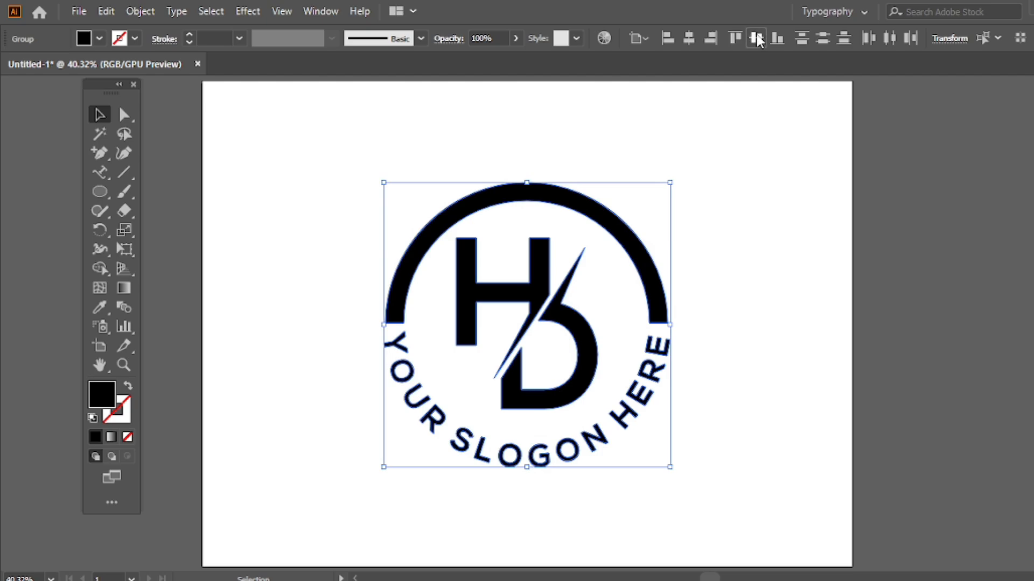
pyautogui.click(756, 37)
pyautogui.click(700, 161)
pyautogui.click(665, 285)
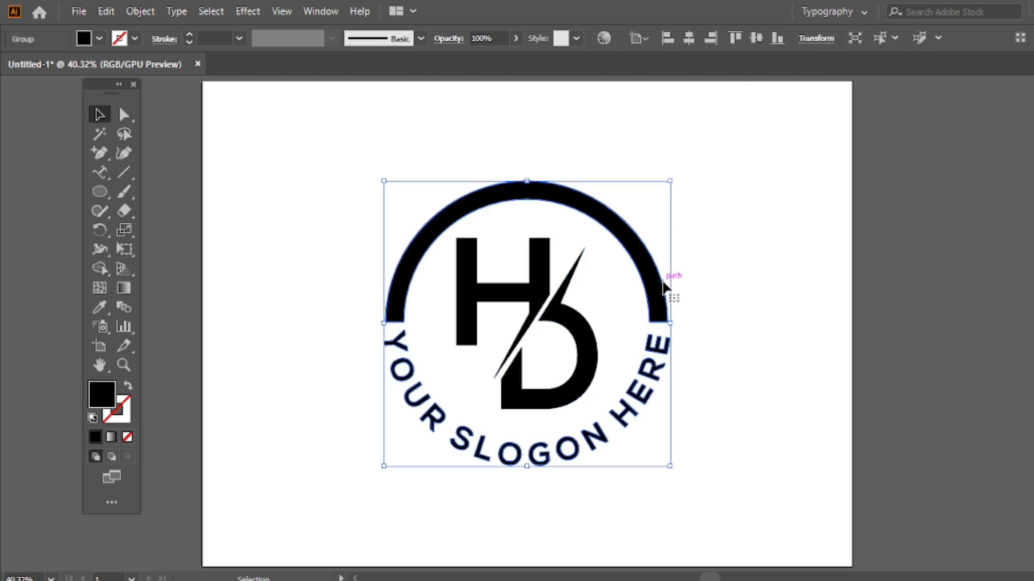
pyautogui.moveTo(669, 323); pyautogui.dragTo(660, 320)
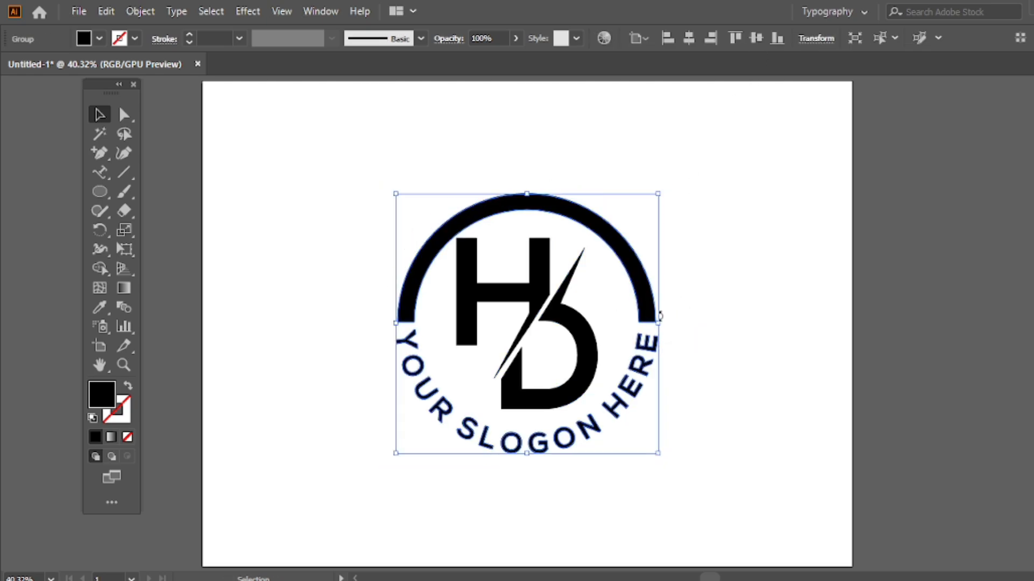
pyautogui.hotkey('ctrl', 'z')
# Step: Group the HD letters with the arc and slogan, and scale the whole logo down proportionally about its centre
pyautogui.moveTo(681, 167); pyautogui.dragTo(545, 351)
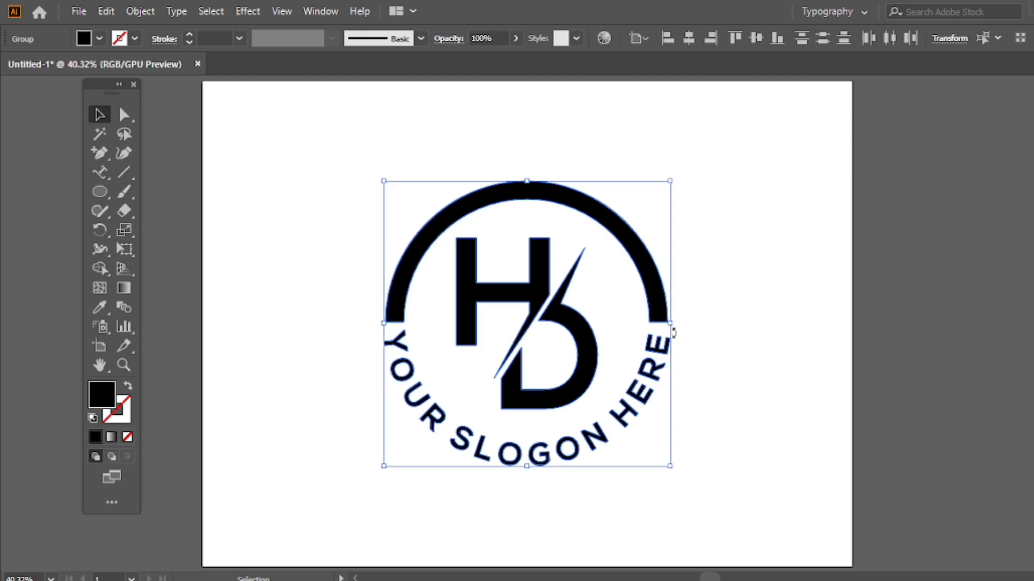
pyautogui.rightClick(487, 186)
pyautogui.click(518, 307)
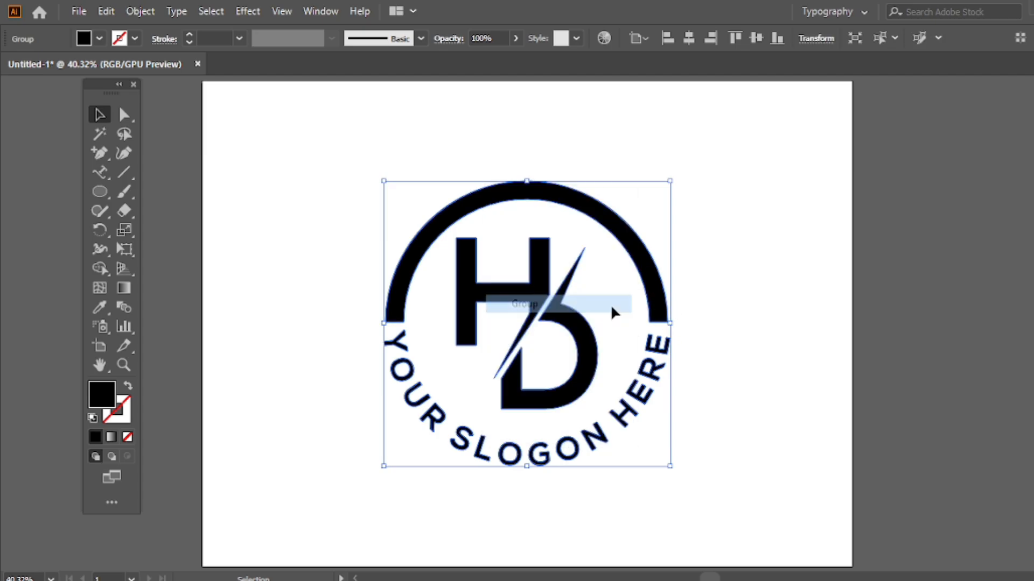
pyautogui.moveTo(666, 322); pyautogui.dragTo(633, 323)
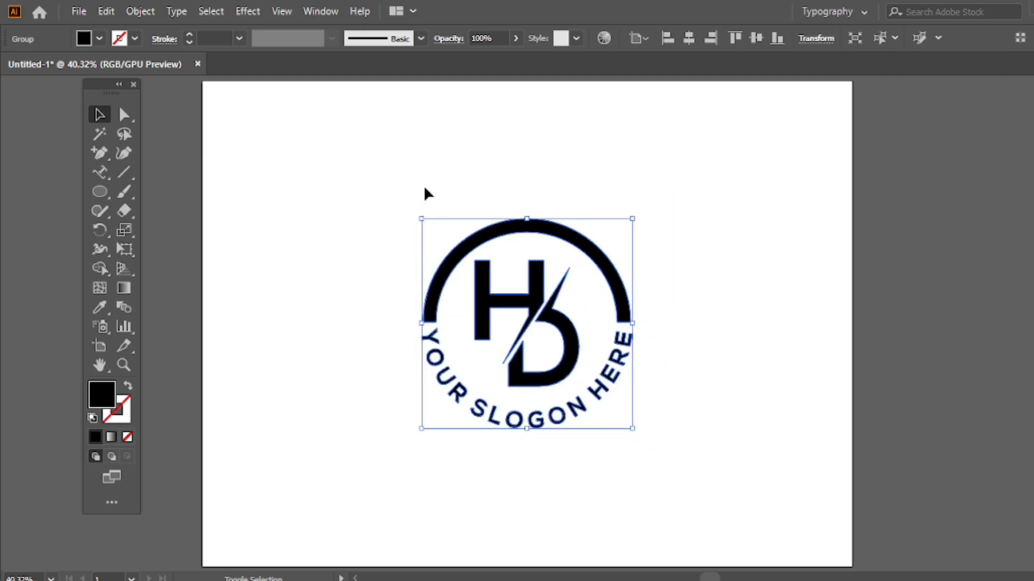
pyautogui.click(444, 149)
pyautogui.press('a')
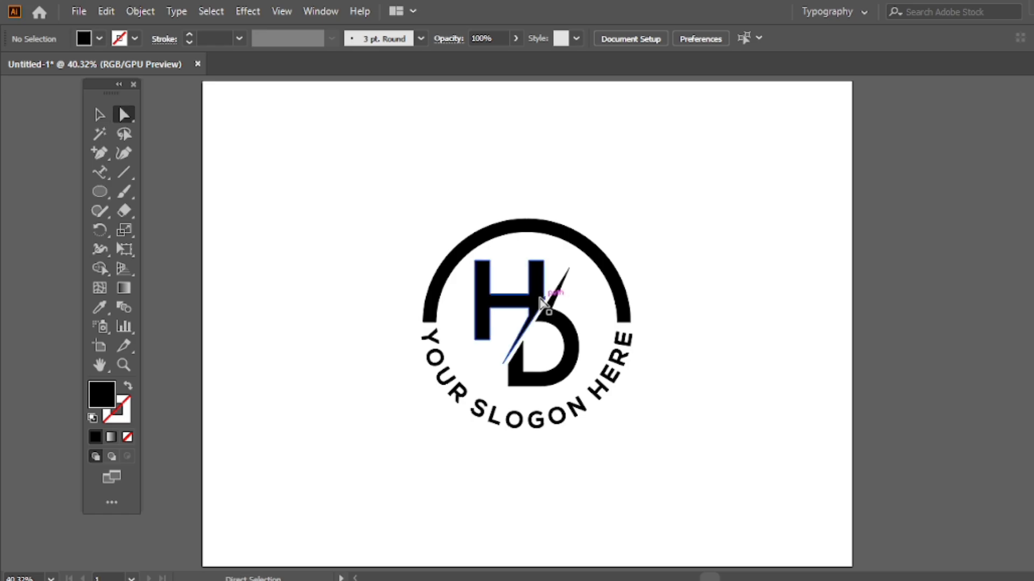
pyautogui.click(539, 298)
pyautogui.keyDown('shift'); pyautogui.click(540, 299); pyautogui.keyUp('shift')
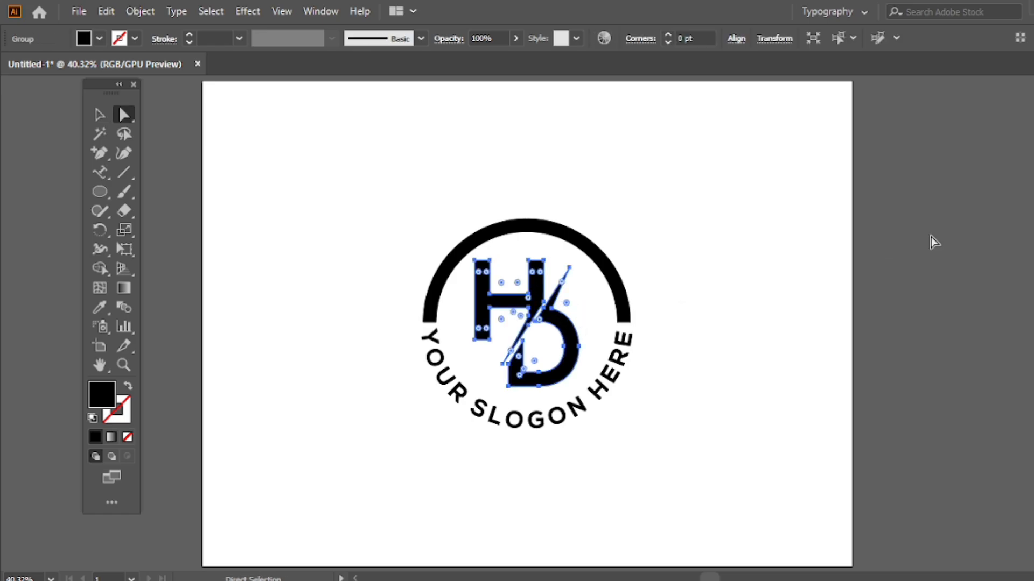
pyautogui.click(614, 235)
# Step: Copy the complete logo group and switch to Photoshop, where Silver Logo MockUp Template.psd is open
pyautogui.press('v')
pyautogui.moveTo(633, 177); pyautogui.dragTo(445, 308)
pyautogui.click(106, 11)
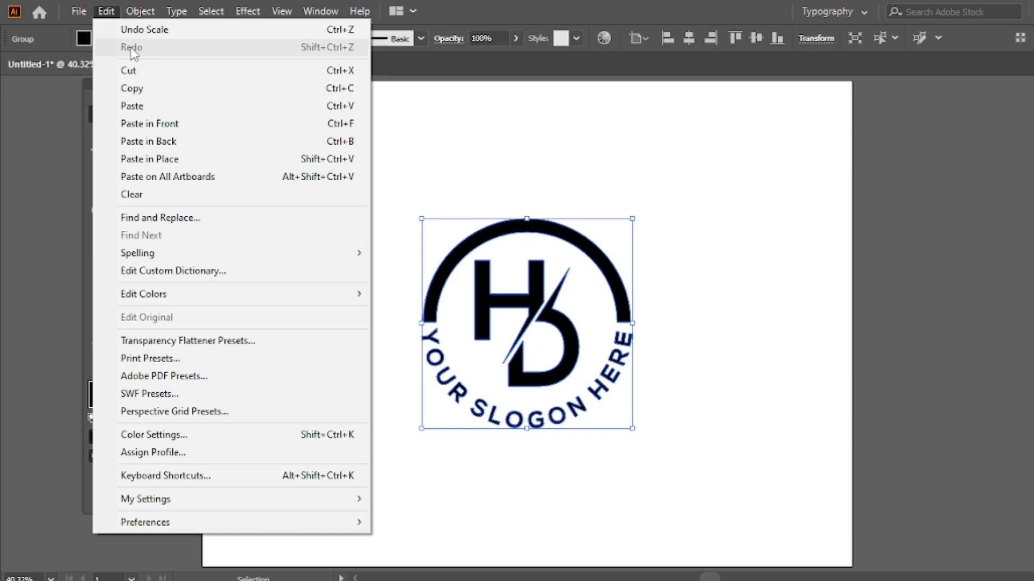
pyautogui.click(108, 88)
pyautogui.click(529, 468)
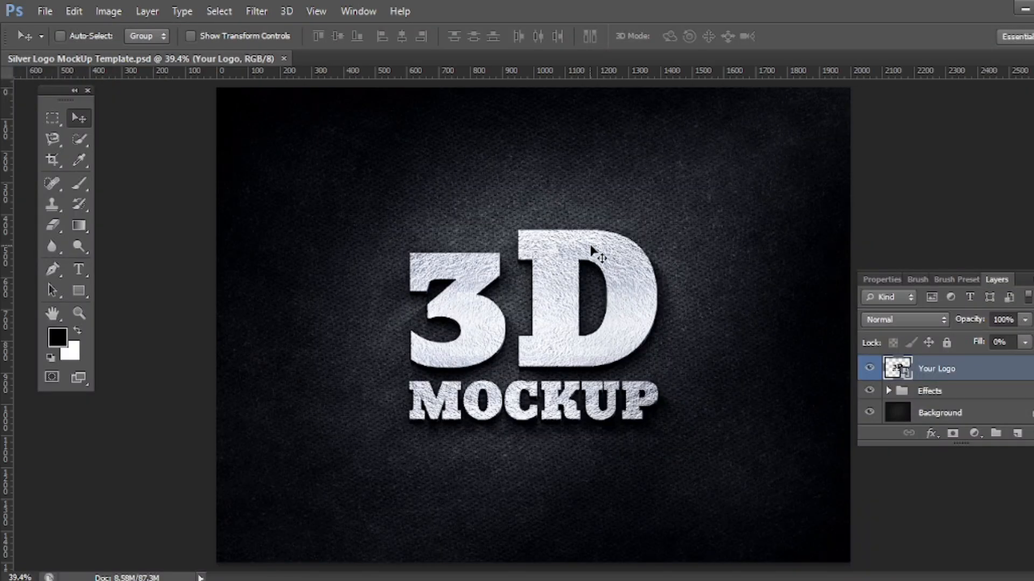
# Step: Open the contents of the Your Logo smart object and hide its Preview layer
pyautogui.doubleClick(895, 370)
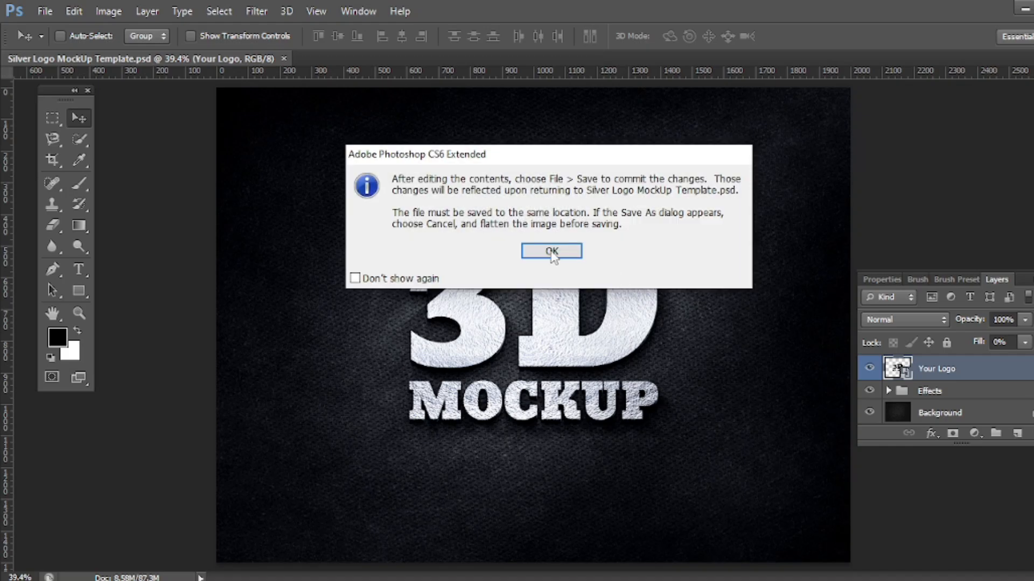
pyautogui.click(555, 252)
pyautogui.moveTo(448, 84); pyautogui.dragTo(563, 76)
pyautogui.click(869, 370)
# Step: Paste the logo as a smart object and enlarge it about its centre to about 255%
pyautogui.hotkey('ctrl', 'v')
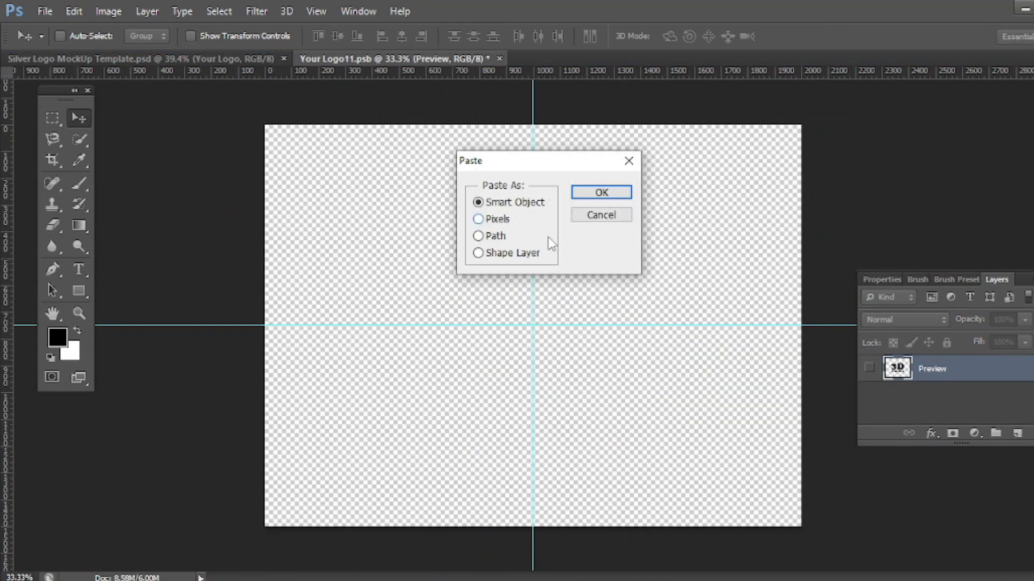
pyautogui.click(598, 198)
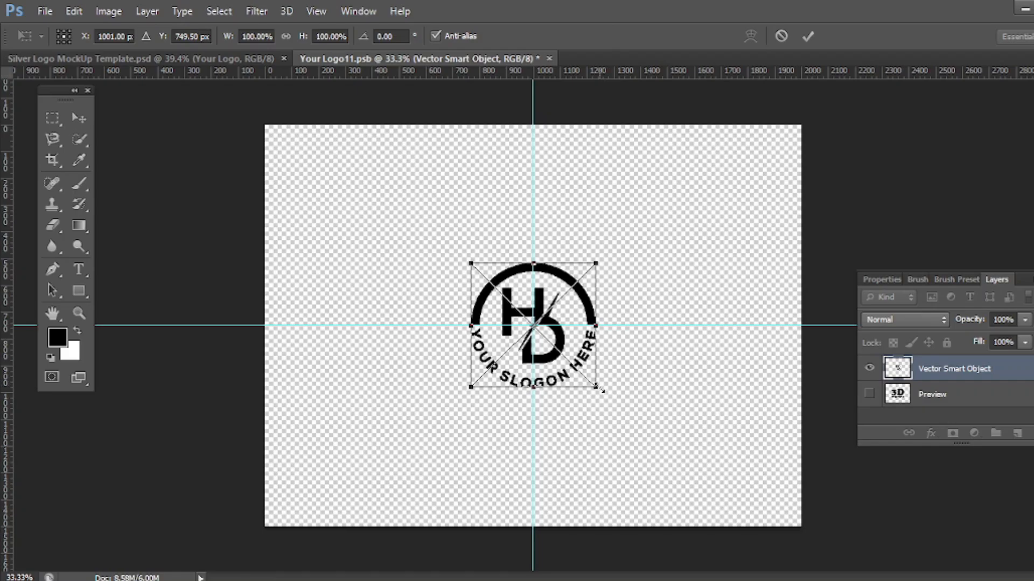
pyautogui.moveTo(600, 390); pyautogui.dragTo(704, 475)
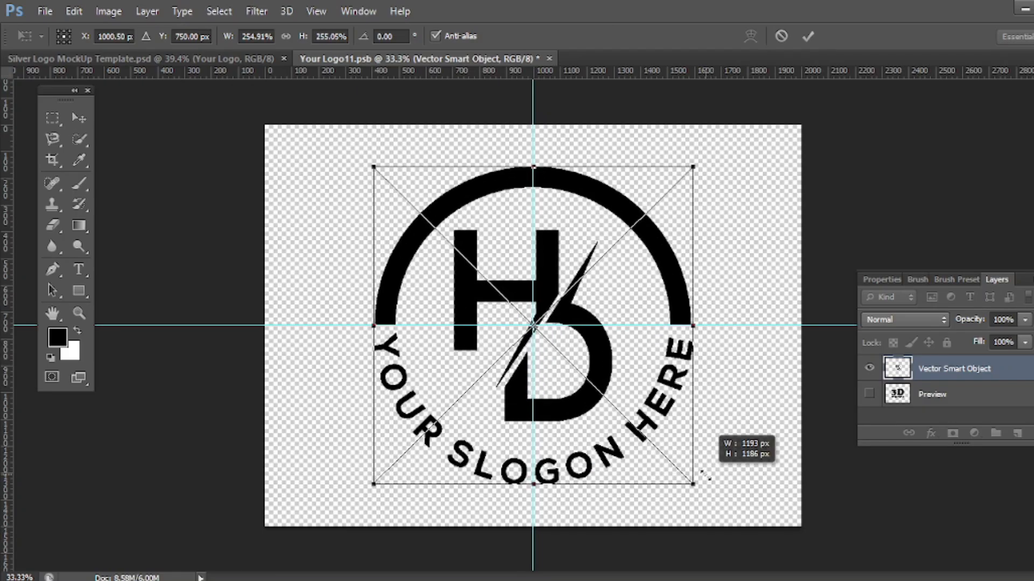
pyautogui.click(807, 36)
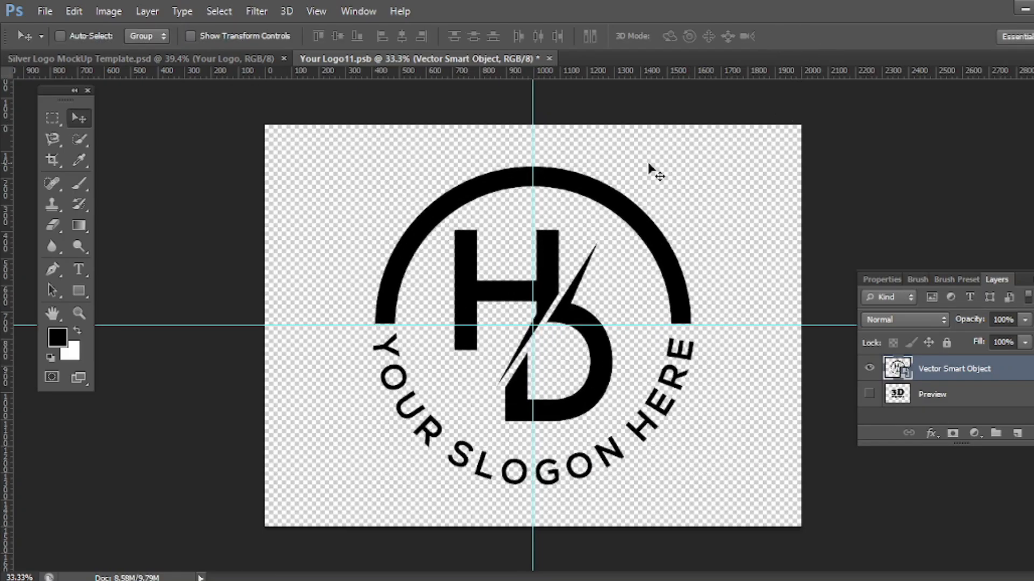
# Step: Close the smart object document and save its changes back to the mockup
pyautogui.hotkey('ctrl', 'w')
pyautogui.click(427, 219)
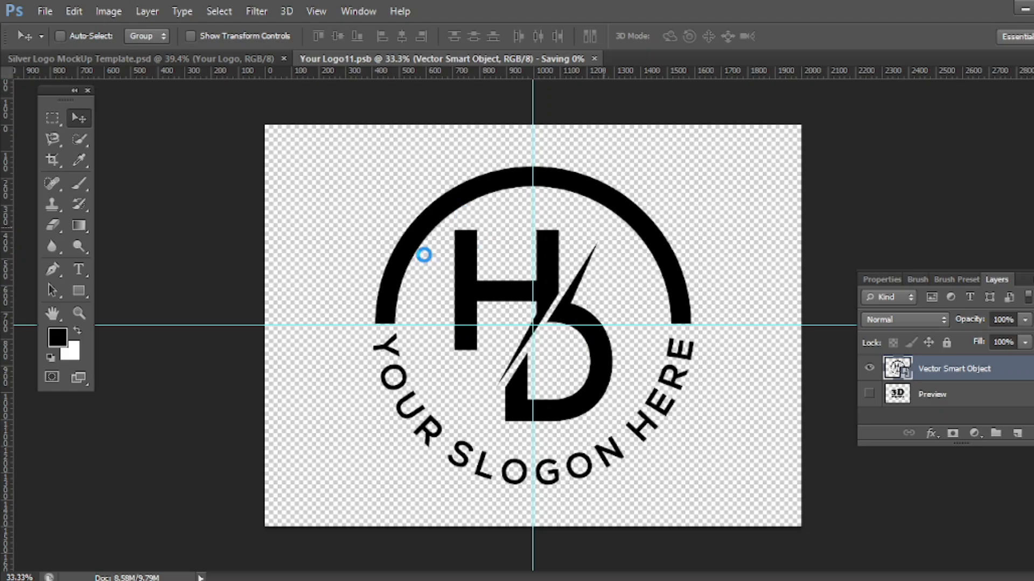